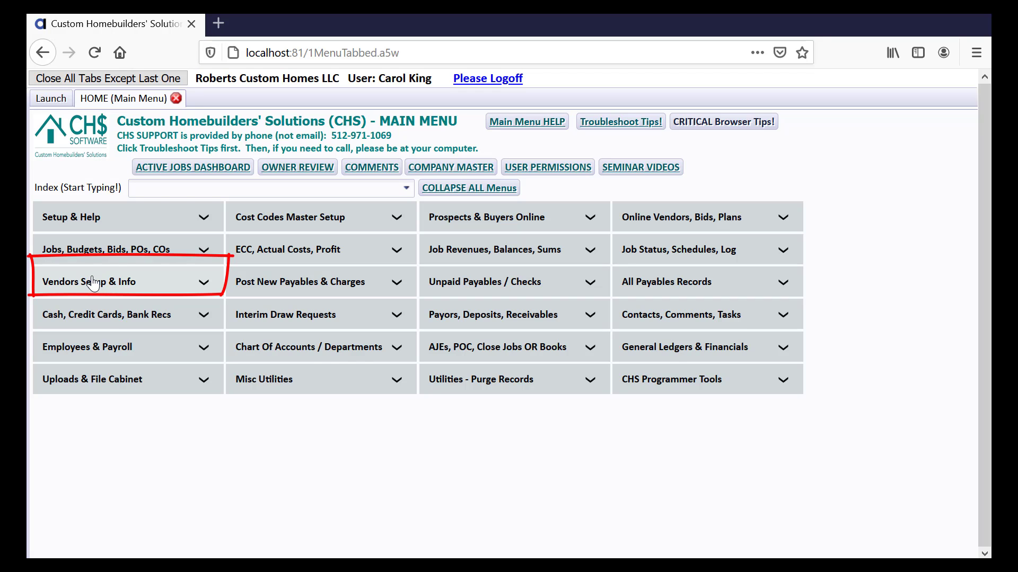
Step: Open the Vendors List & Setup page and browse the vendor records
click(95, 282)
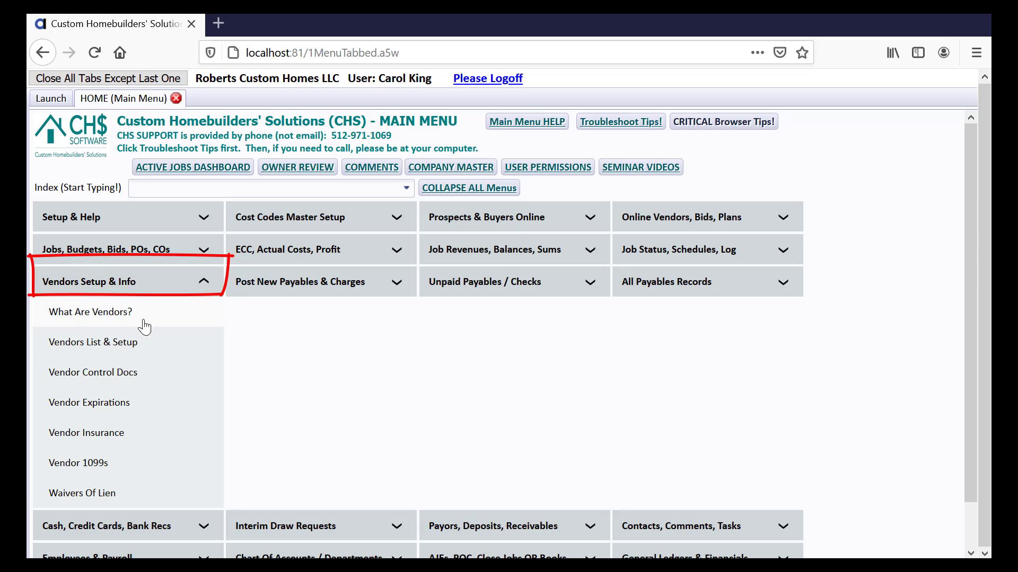
click(119, 346)
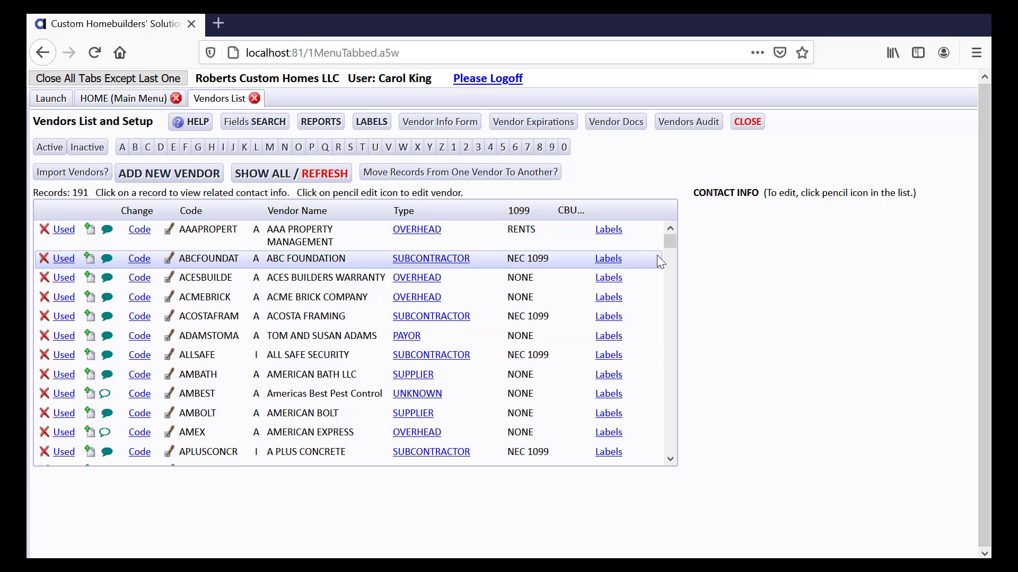
click(670, 458)
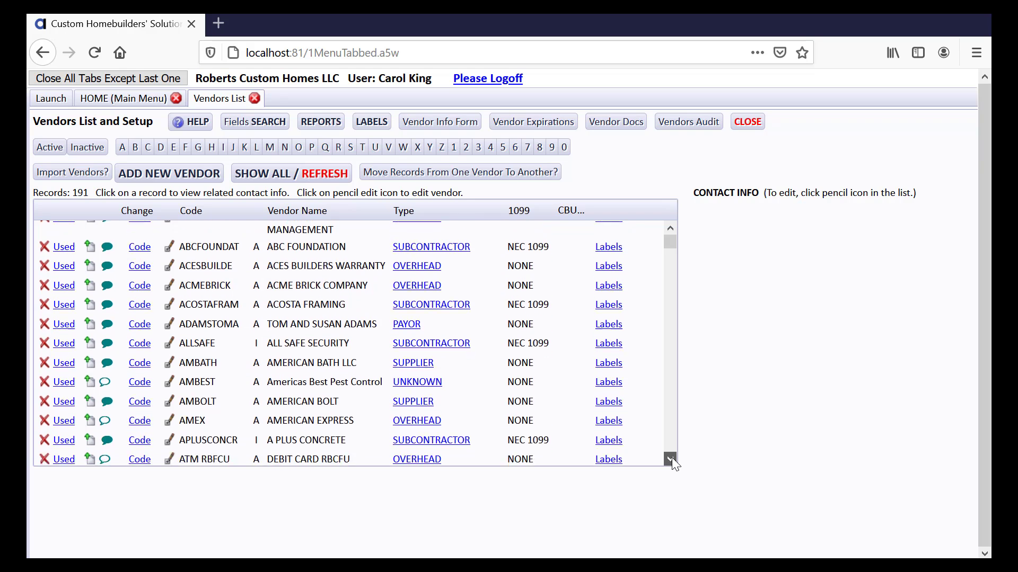
click(670, 459)
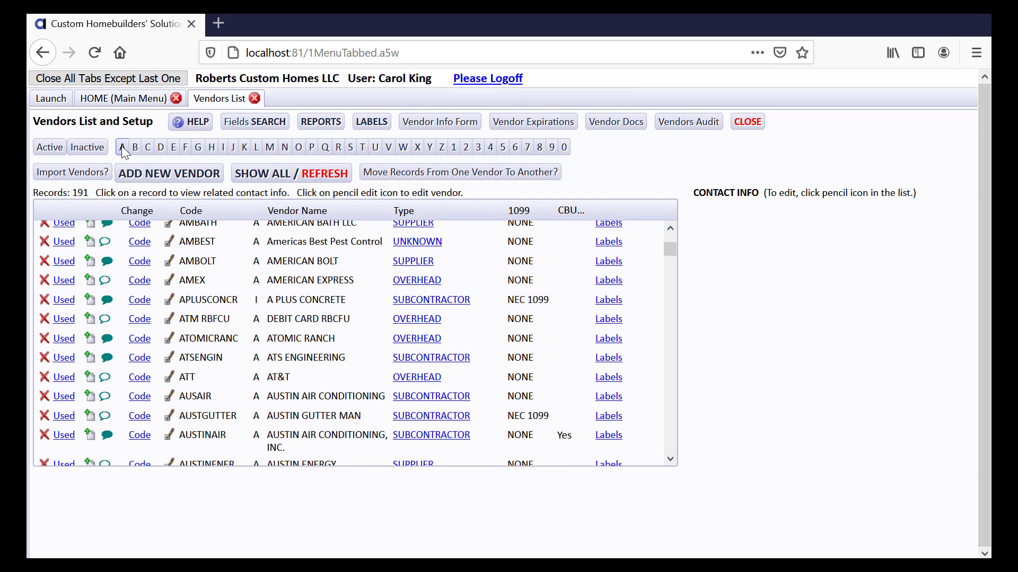
Step: Filter the vendor list to the letter A and open the AUSAIR vendor record for editing
click(122, 148)
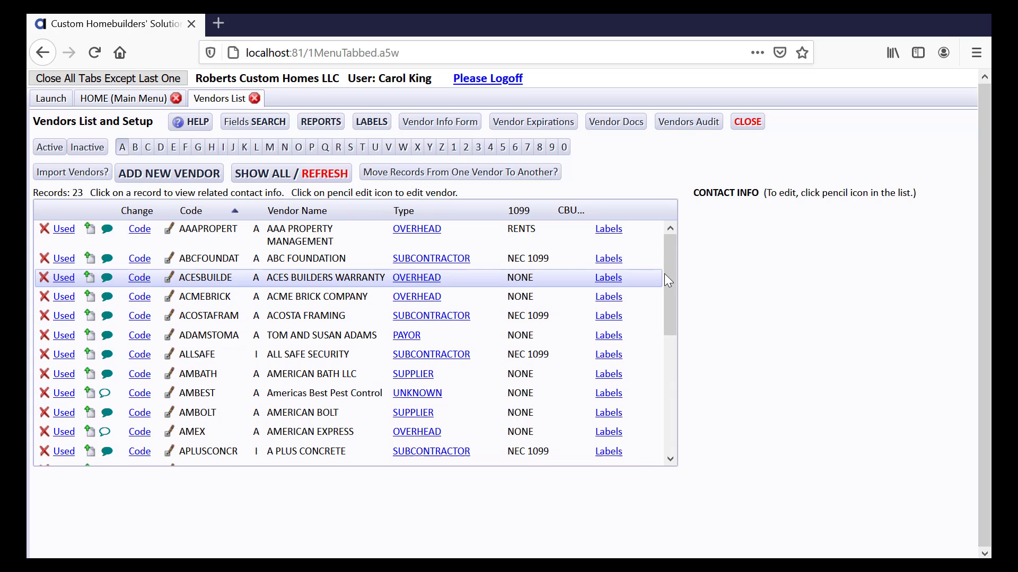
drag(668, 271, 667, 351)
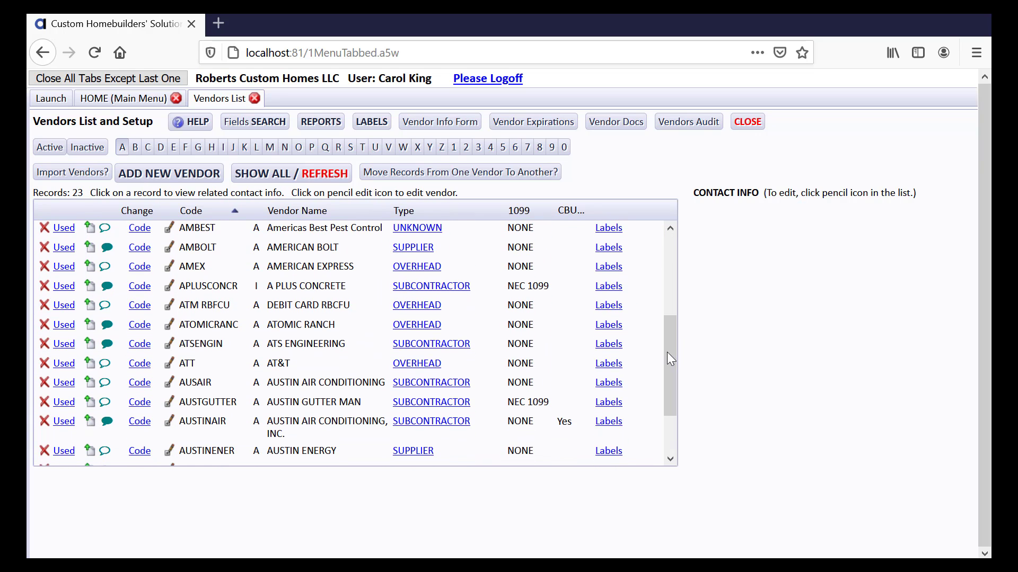
click(169, 383)
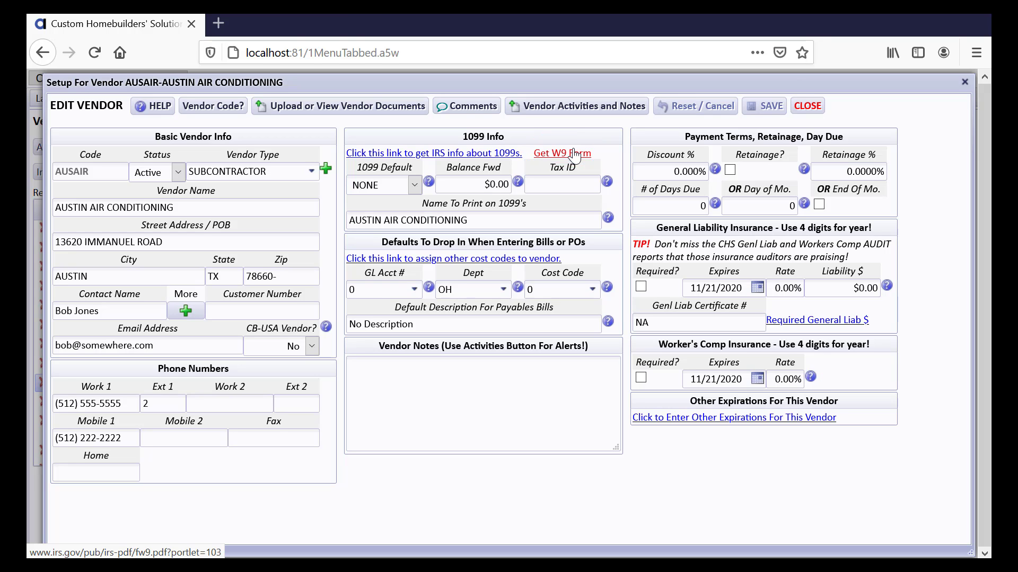
Step: View the IRS W9 form linked in the vendor's 1099 info and close it
click(575, 155)
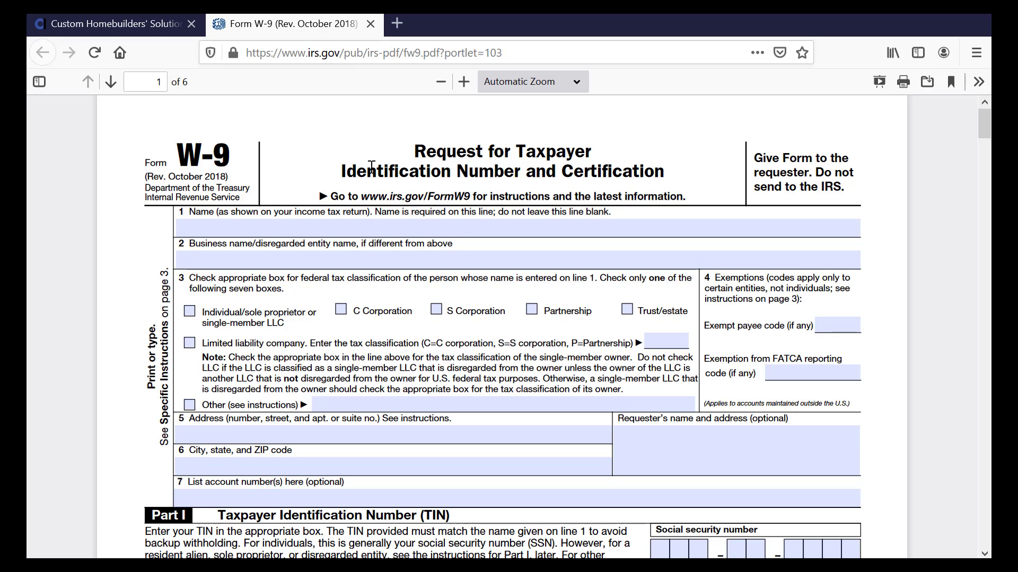
click(369, 24)
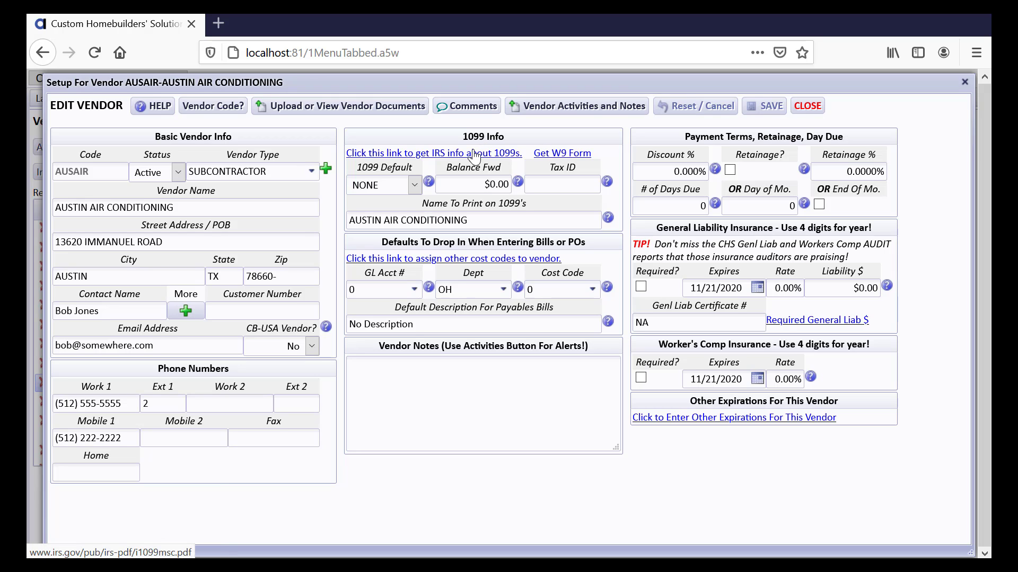
Step: Prepare a document request of type IRS W9 for the AUSAIR vendor from its vendor documents
click(369, 107)
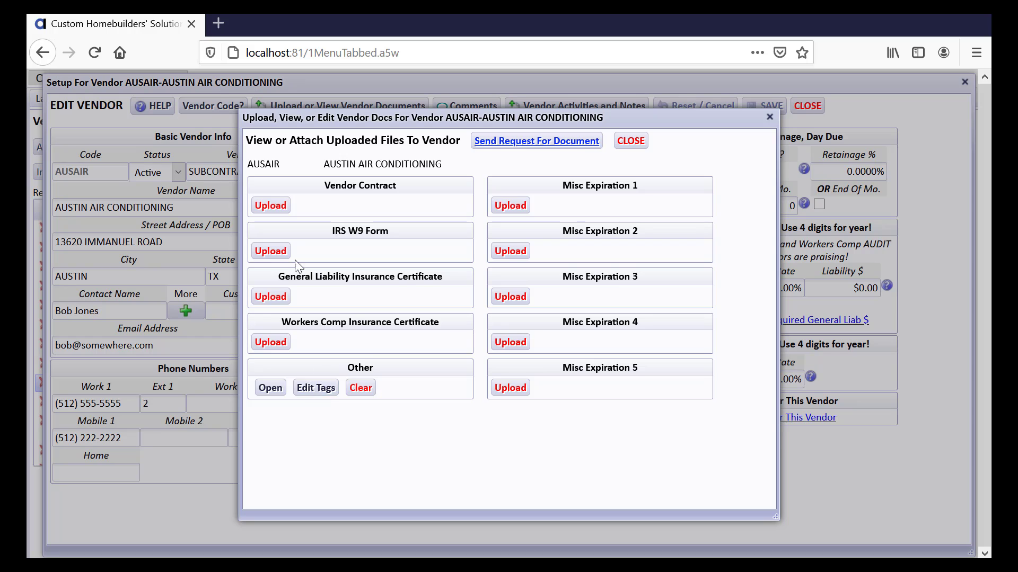
click(518, 141)
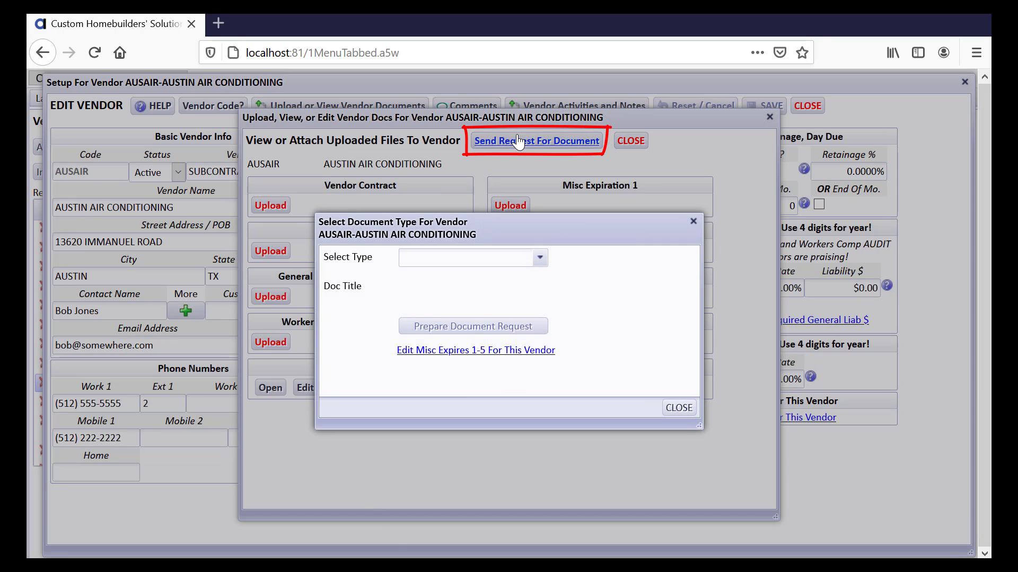
click(539, 259)
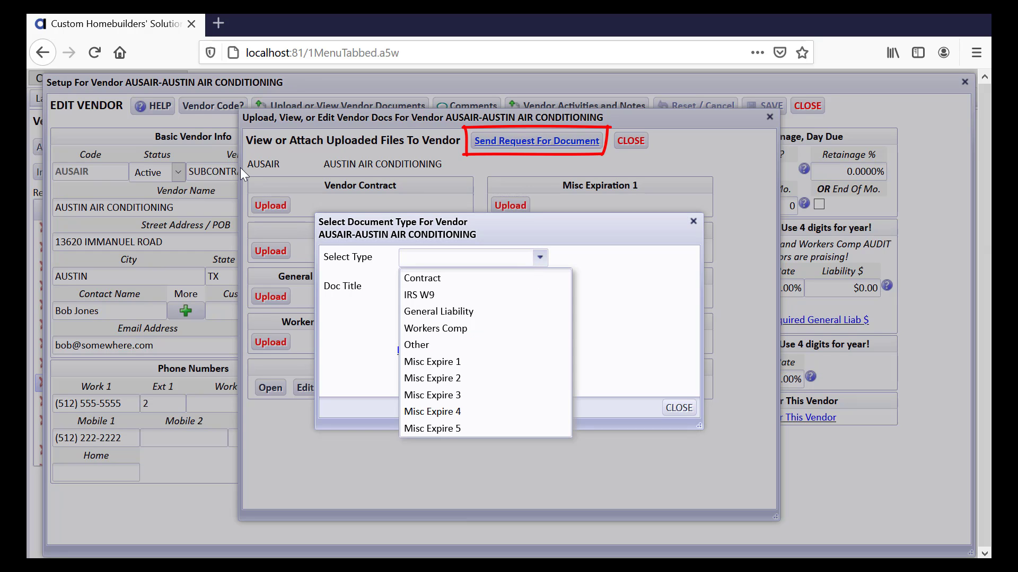
click(422, 295)
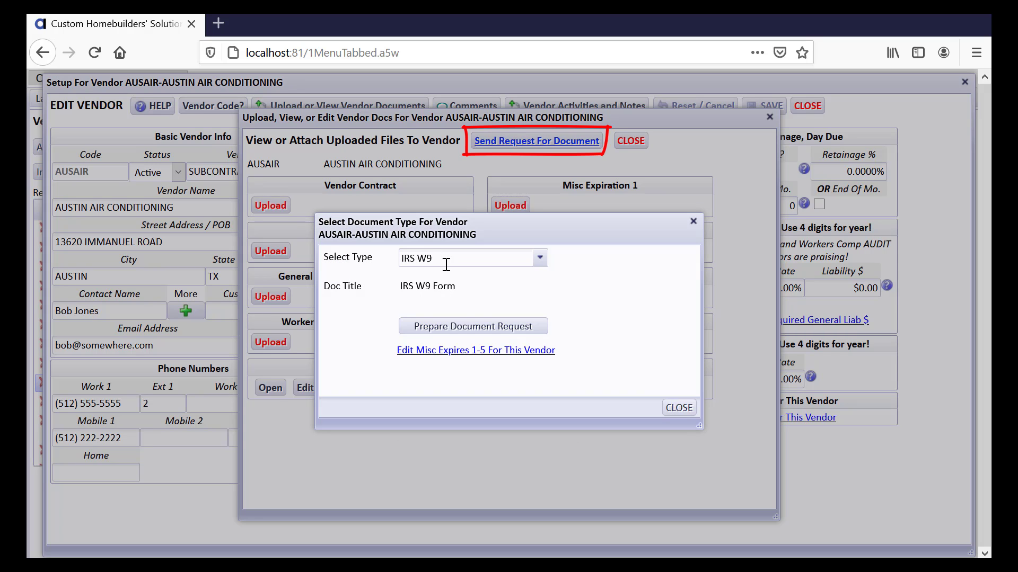
click(520, 323)
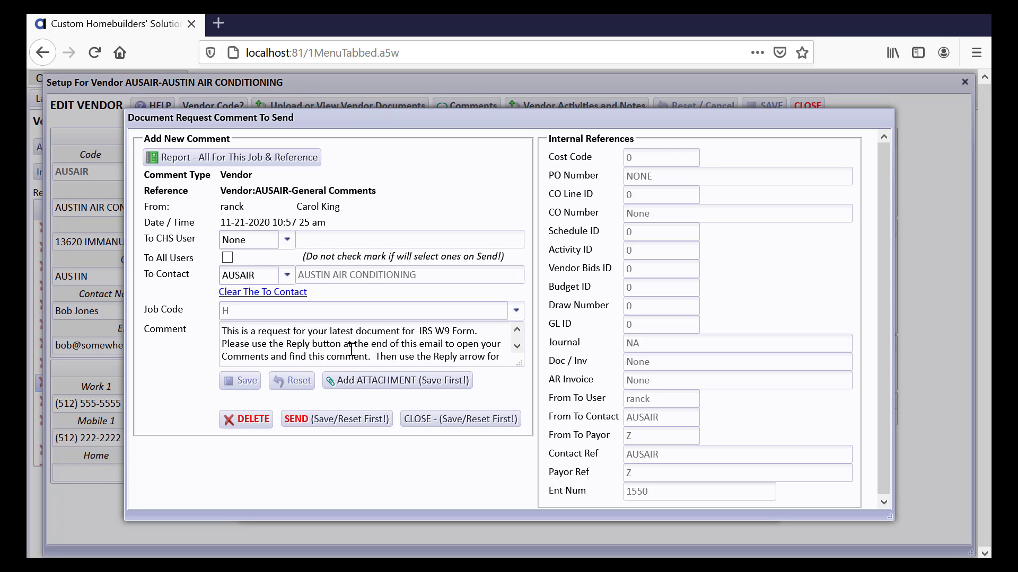
Step: Review the W9 request comment and its email preview, then close the comment and the vendor documents without sending the email
click(517, 347)
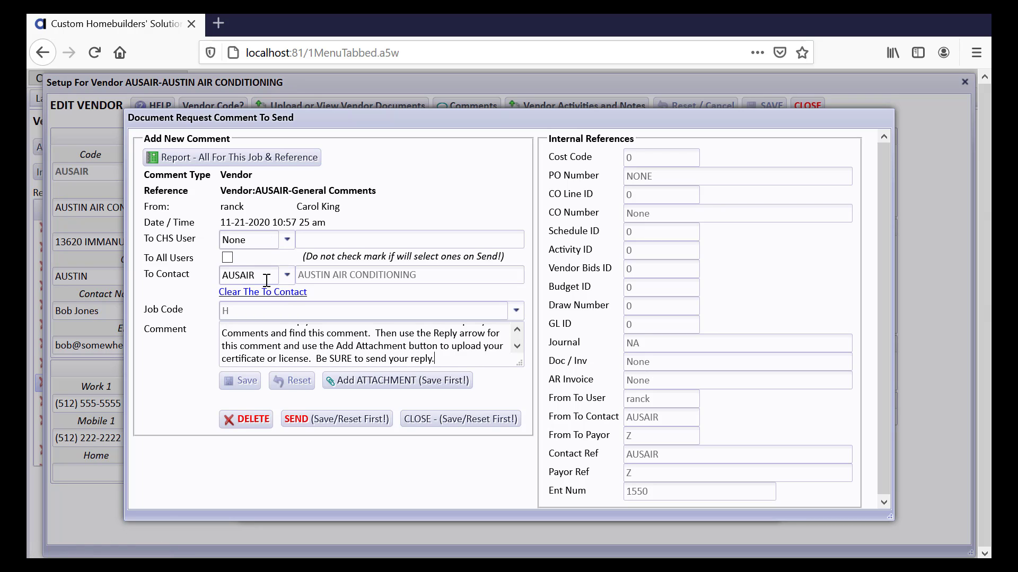
click(374, 419)
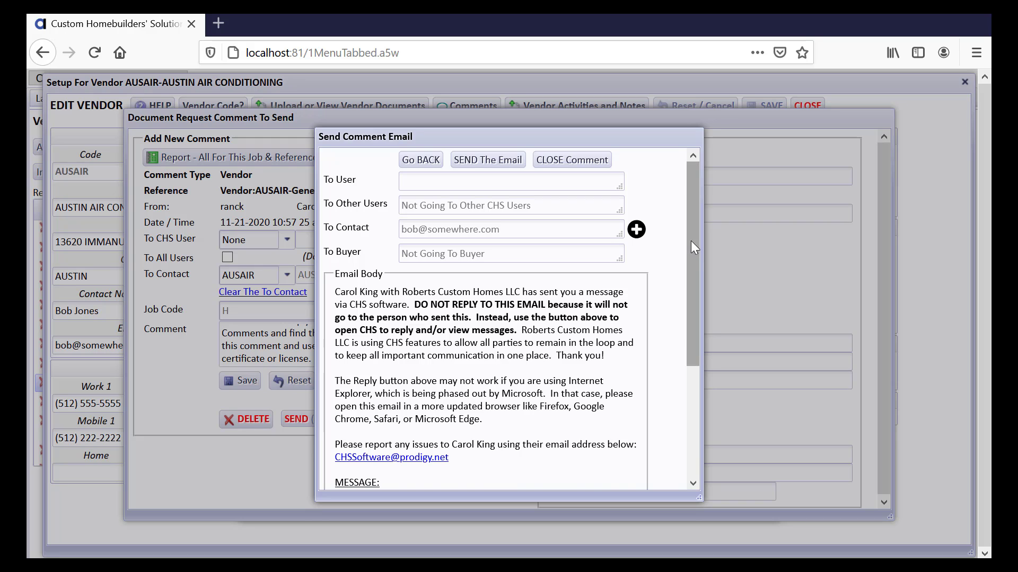
drag(691, 241, 701, 192)
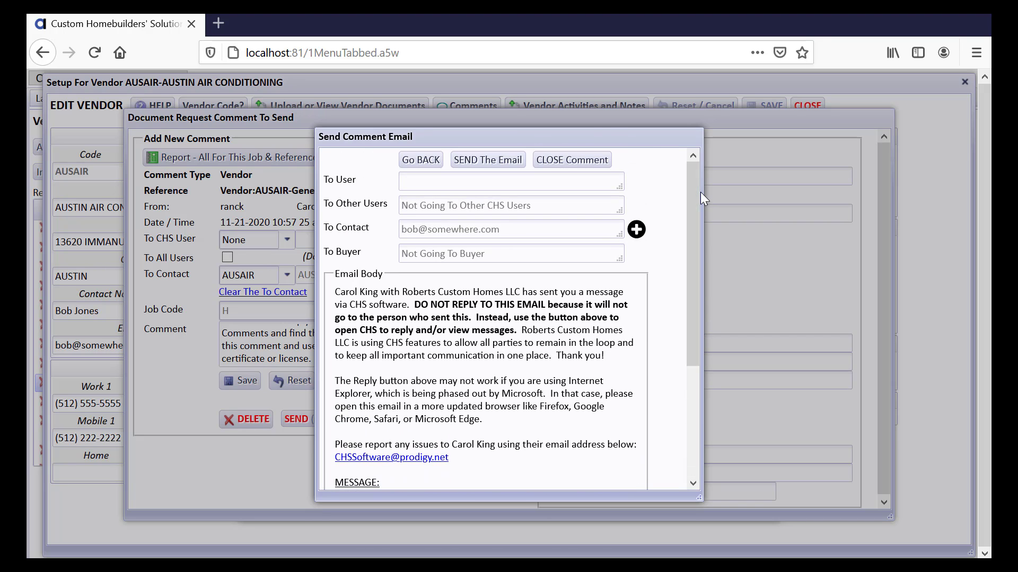
click(584, 164)
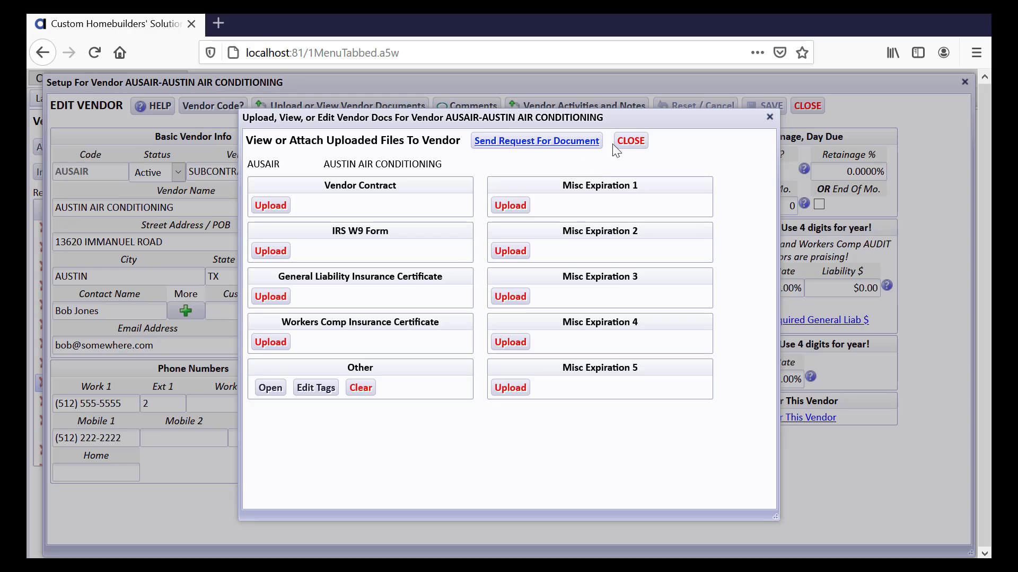
click(630, 142)
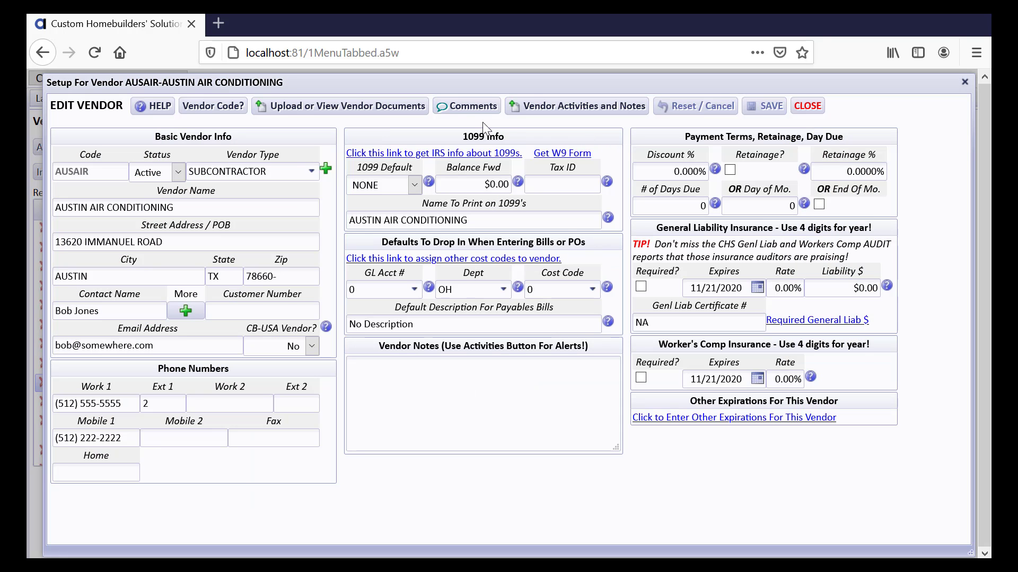
Step: Check the vendor comments that reference contact AUSAIR for job H, then close the comment windows
click(457, 109)
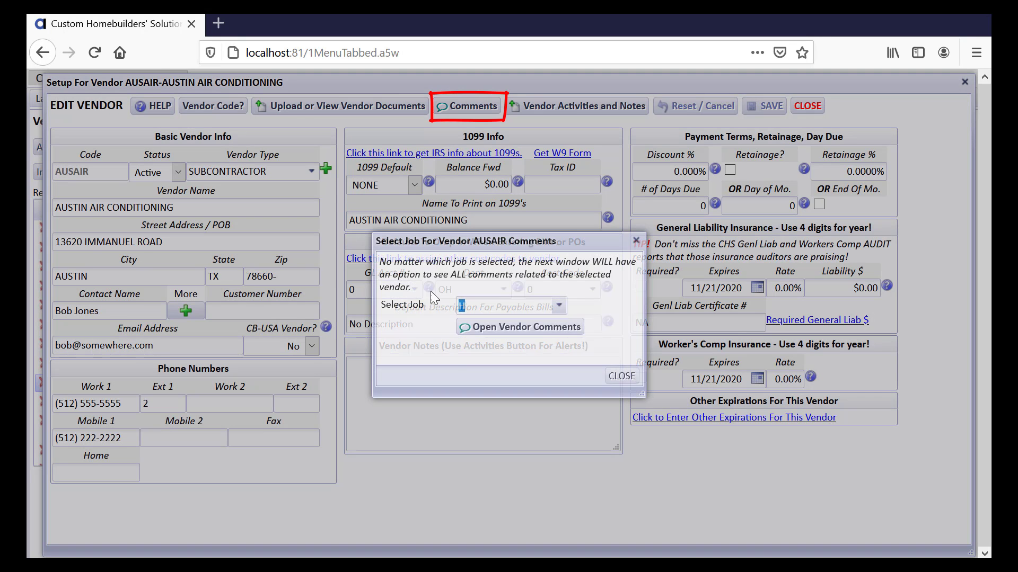
click(532, 330)
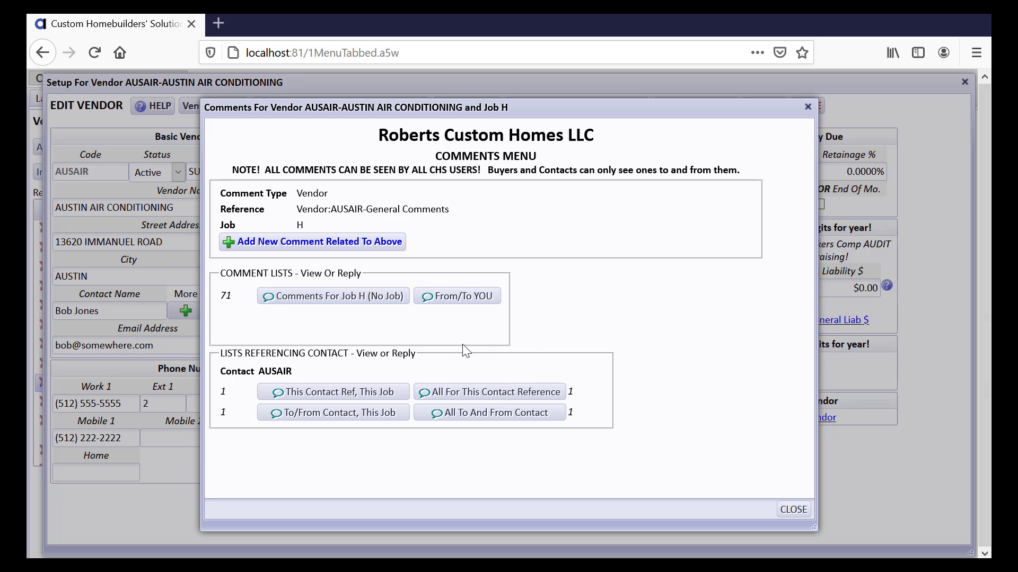
click(390, 392)
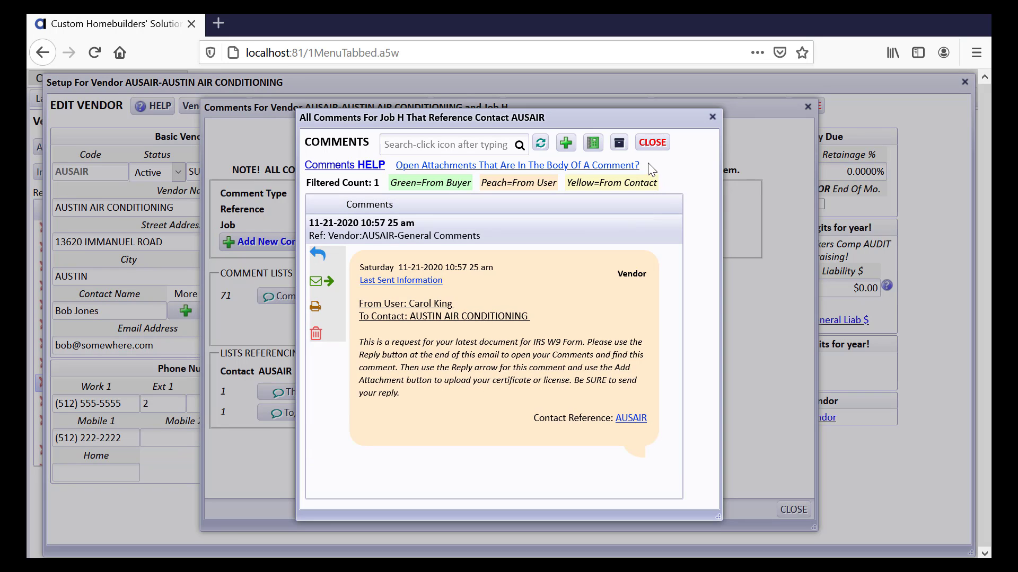
click(652, 145)
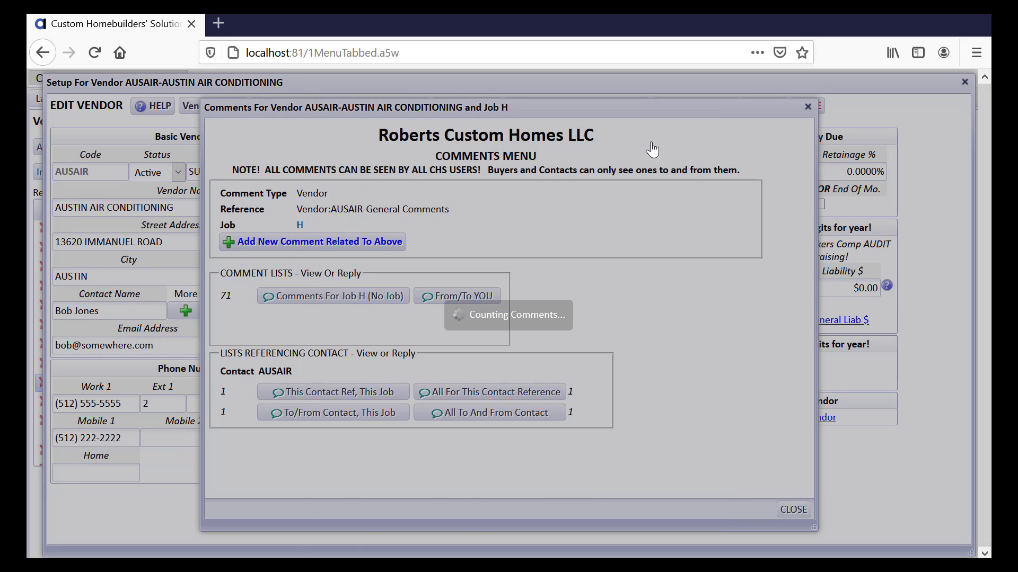
click(792, 509)
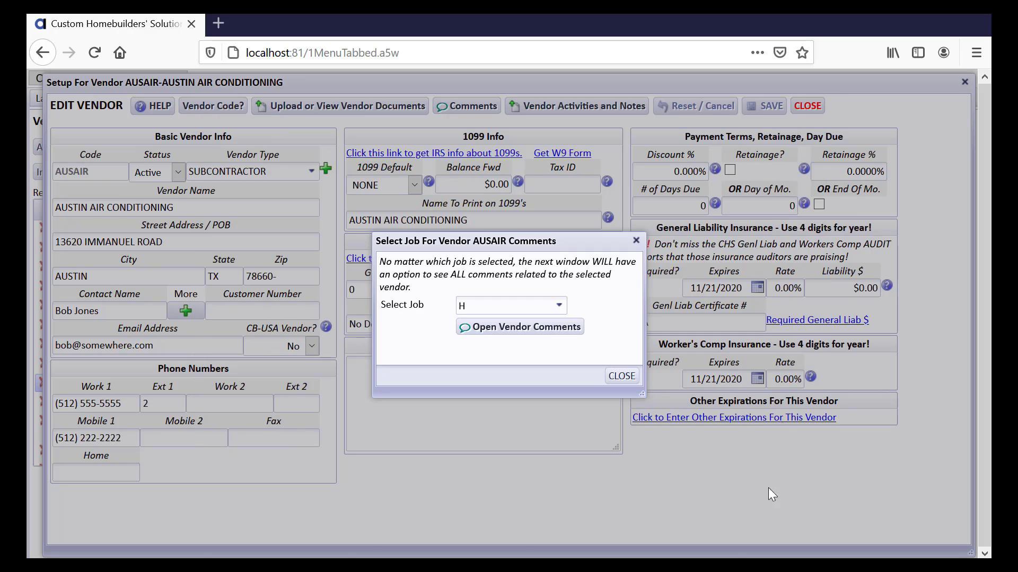
click(629, 377)
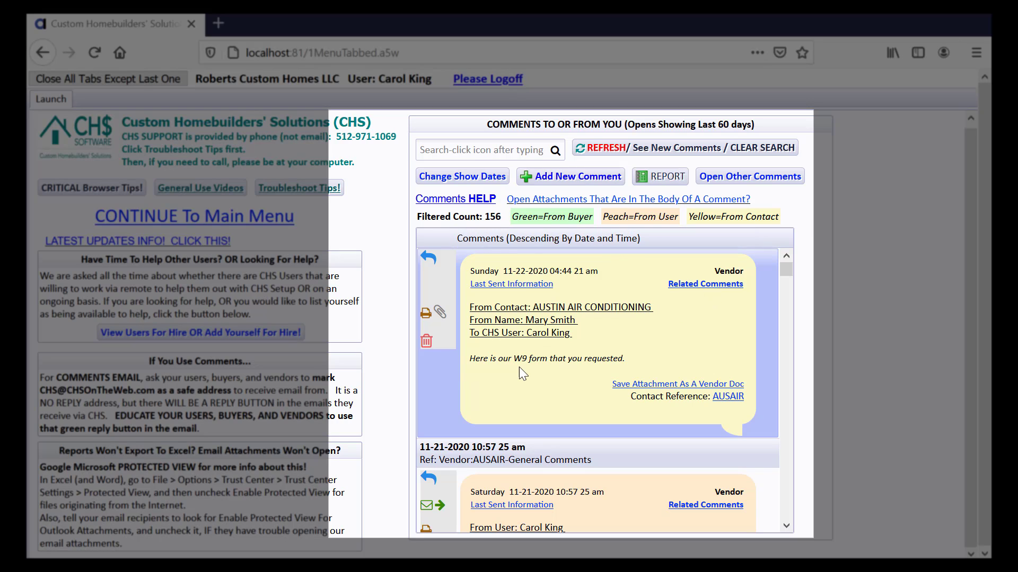
Step: Store the attachment from AUSTIN AIR CONDITIONING's W9 reply comment as the vendor's IRS W9 document
click(732, 385)
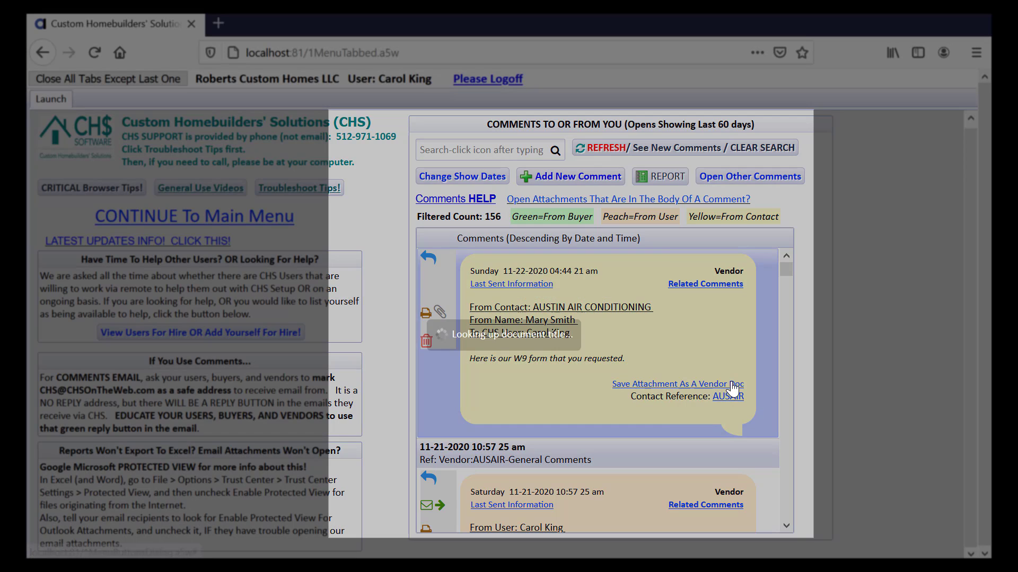
click(579, 300)
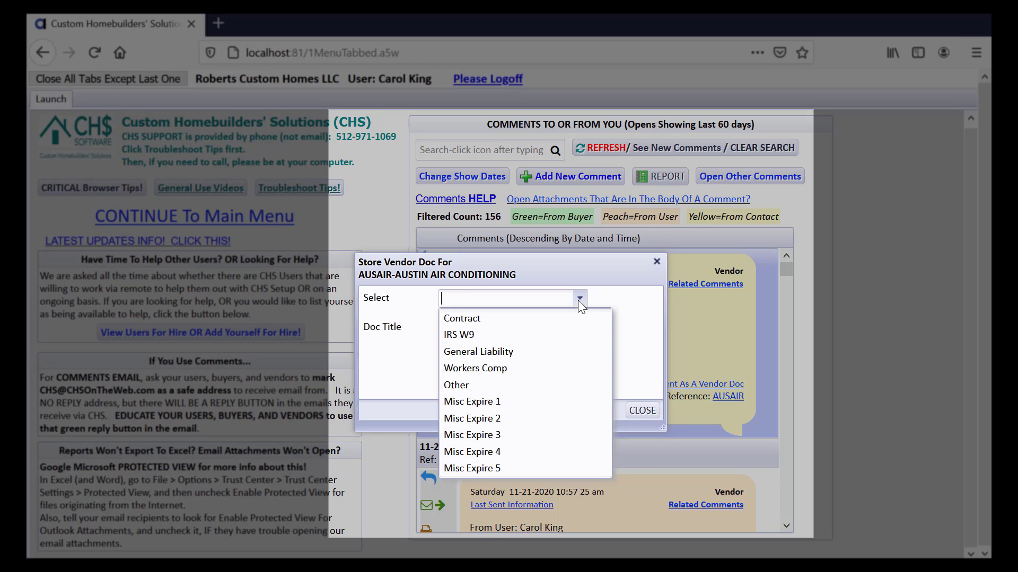
click(548, 341)
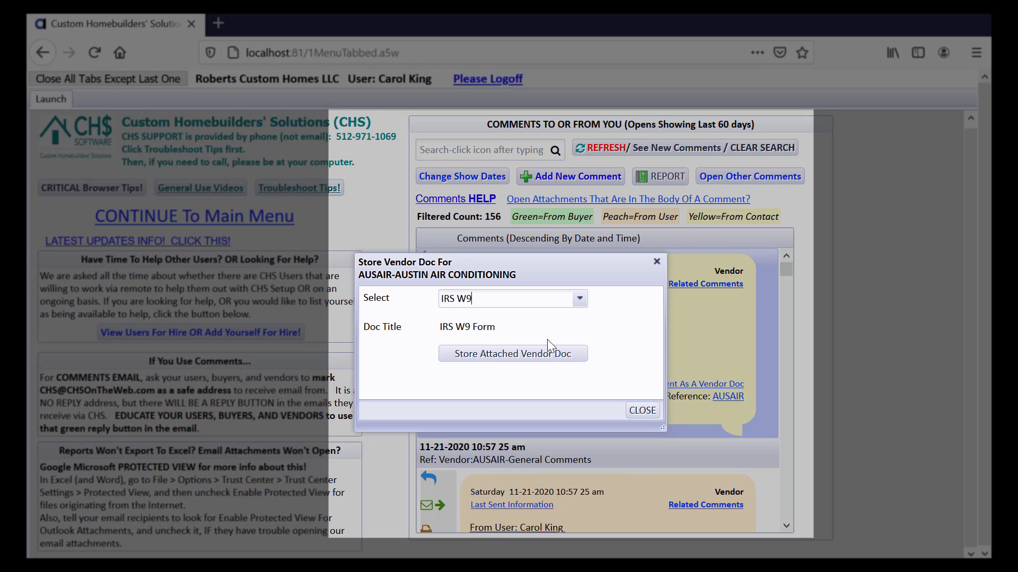
click(539, 355)
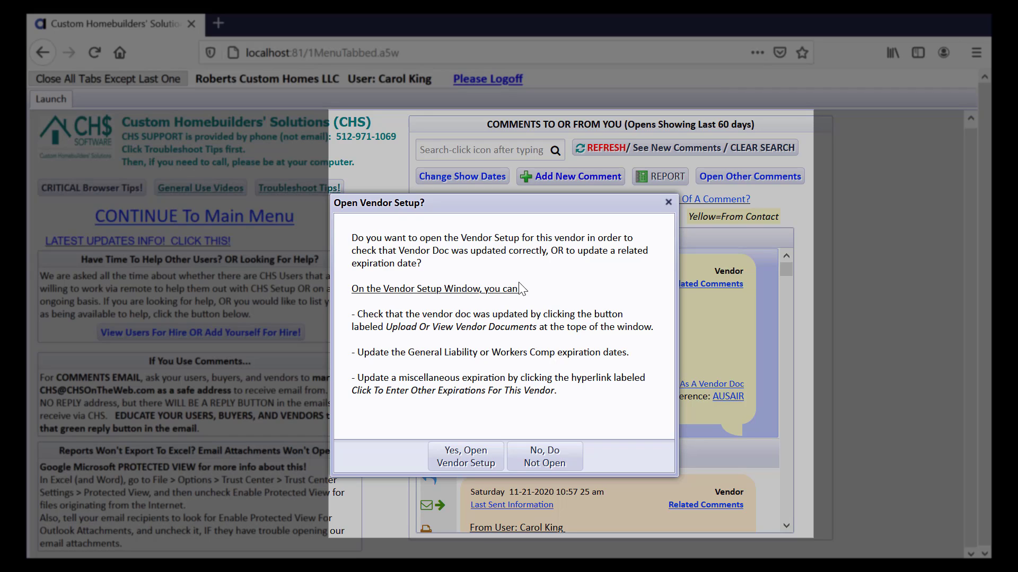
Step: Open the vendor setup, check the file stored under IRS W9 Form, and close the vendor documents
click(483, 465)
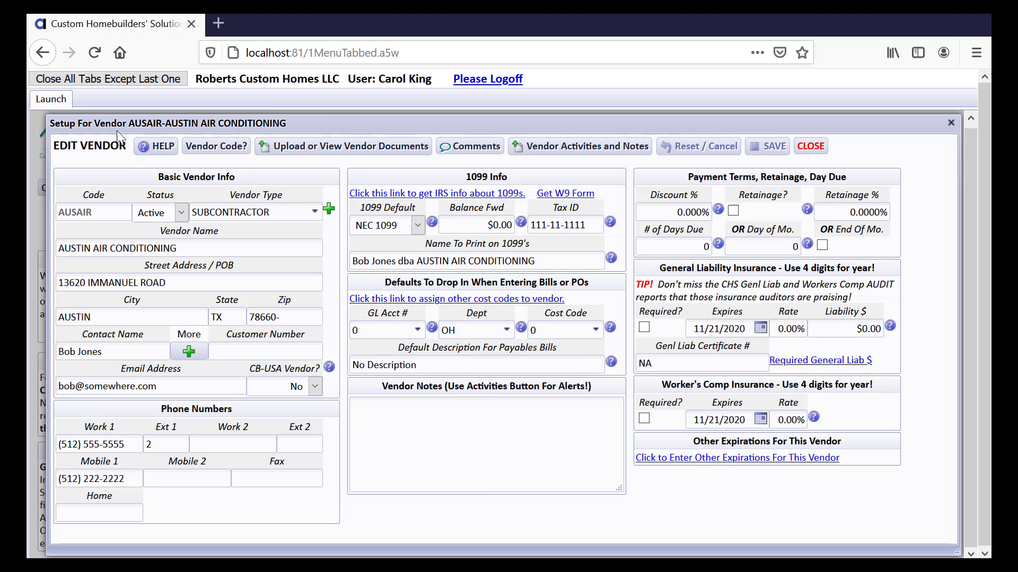
click(384, 153)
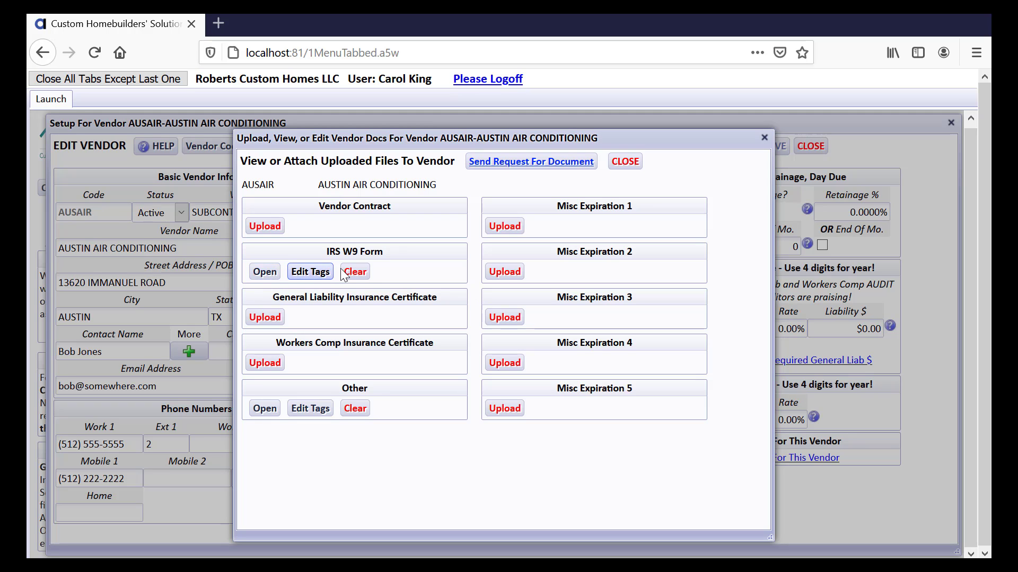
click(268, 272)
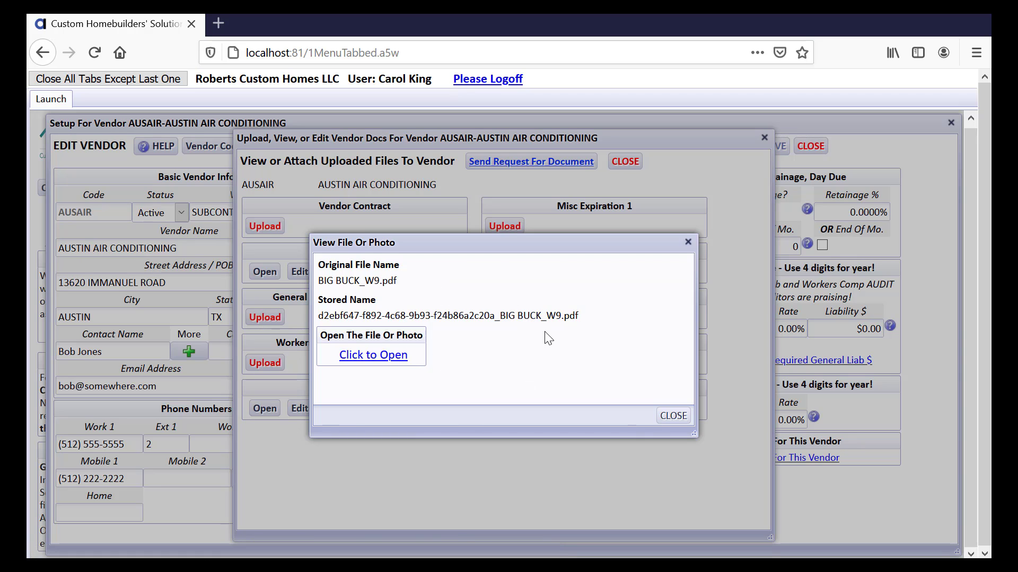
click(673, 416)
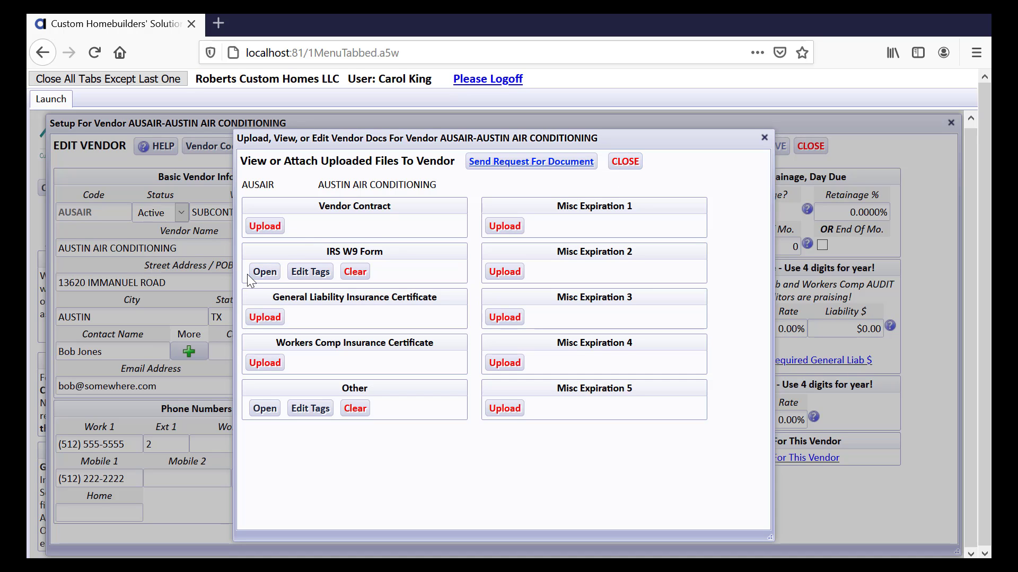
click(626, 162)
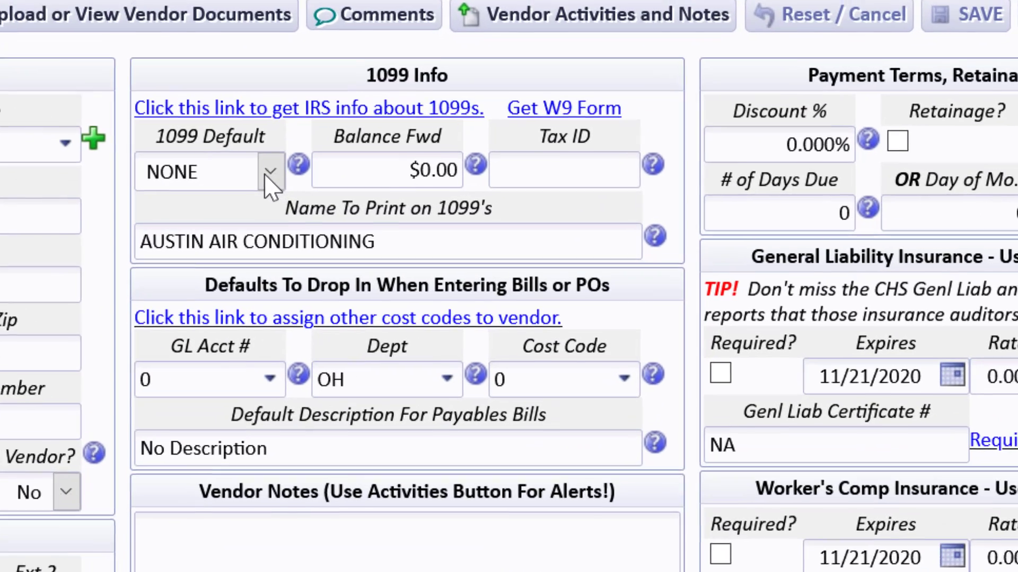
Step: Check the available 1099 default options and read the IRS instructions for Forms 1099-MISC and 1099-NEC
click(414, 185)
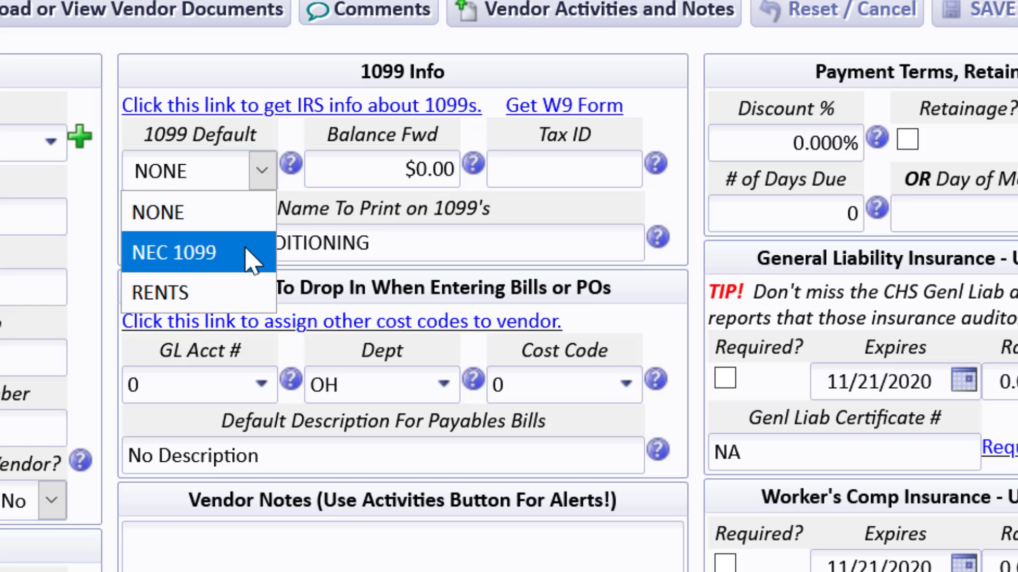
click(249, 106)
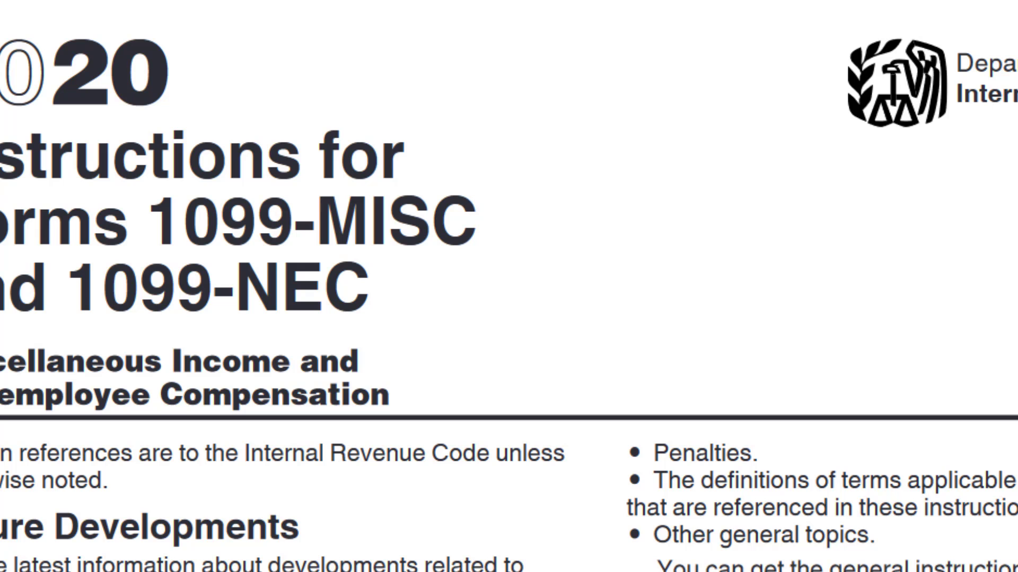
scroll(509, 286, down, 5)
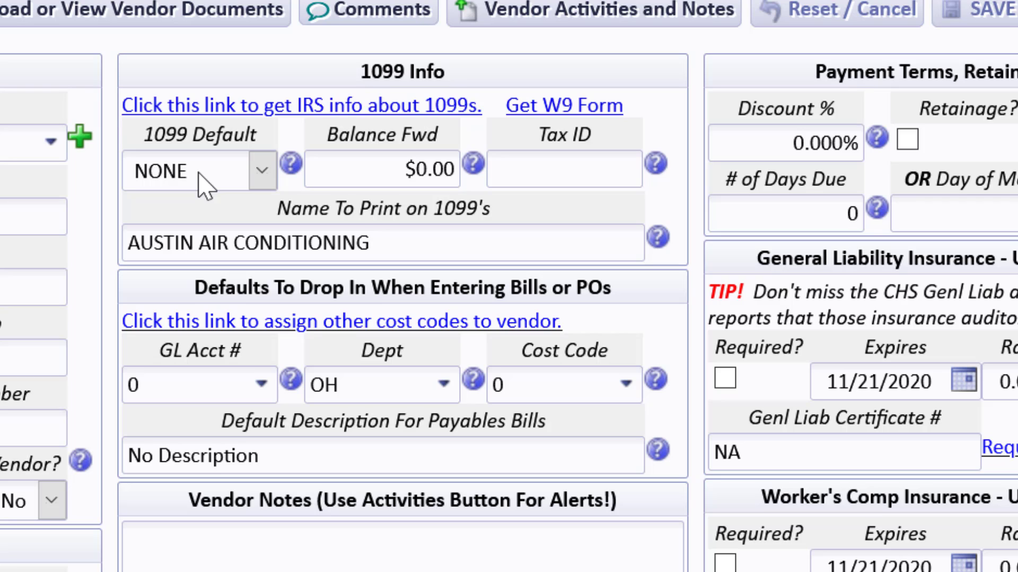
Step: Set the vendor's 1099 default to NEC 1099 and enter the vendor's tax ID number
click(262, 172)
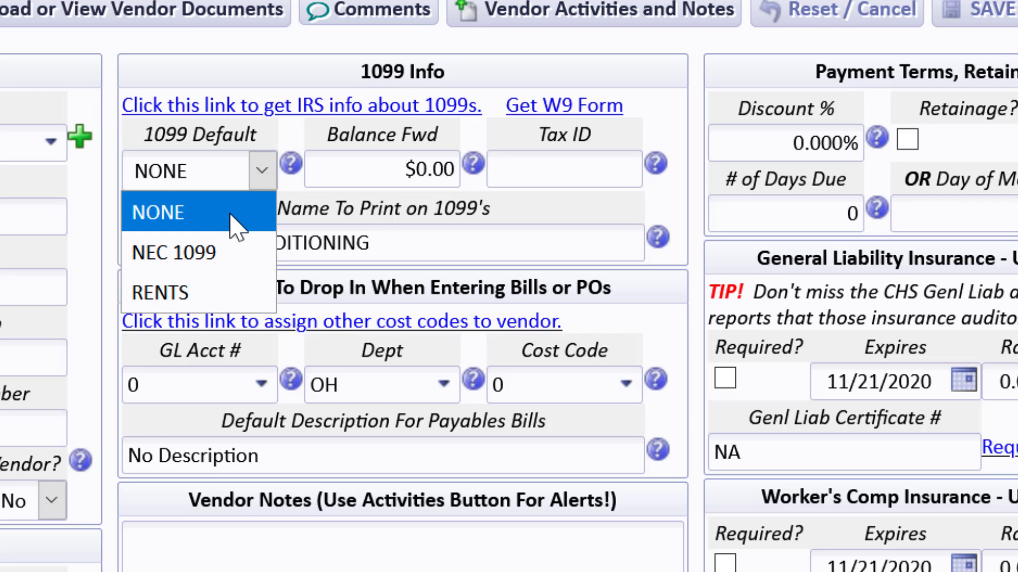
click(228, 253)
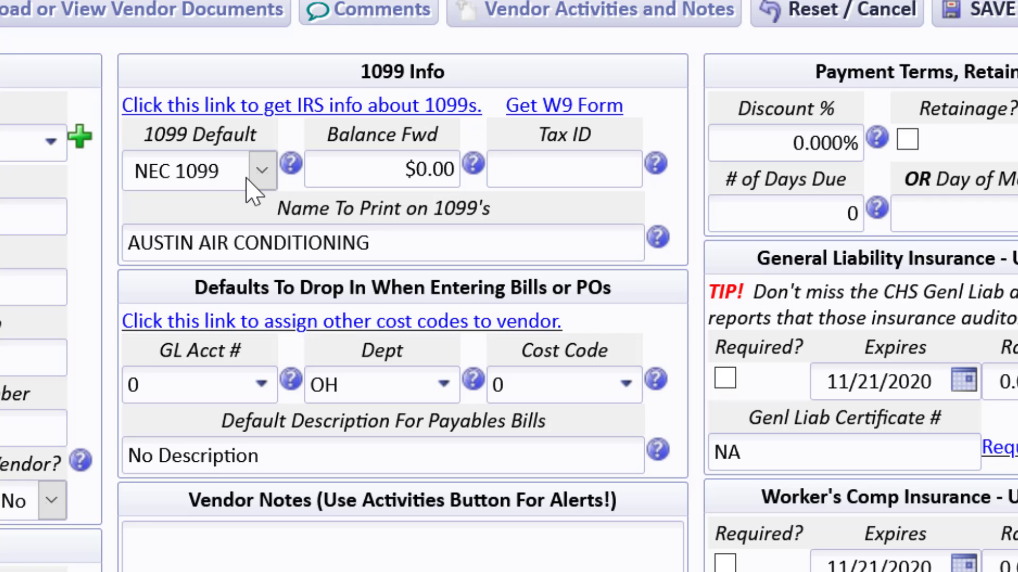
click(507, 174)
text(111-11-1111)
key(Tab)
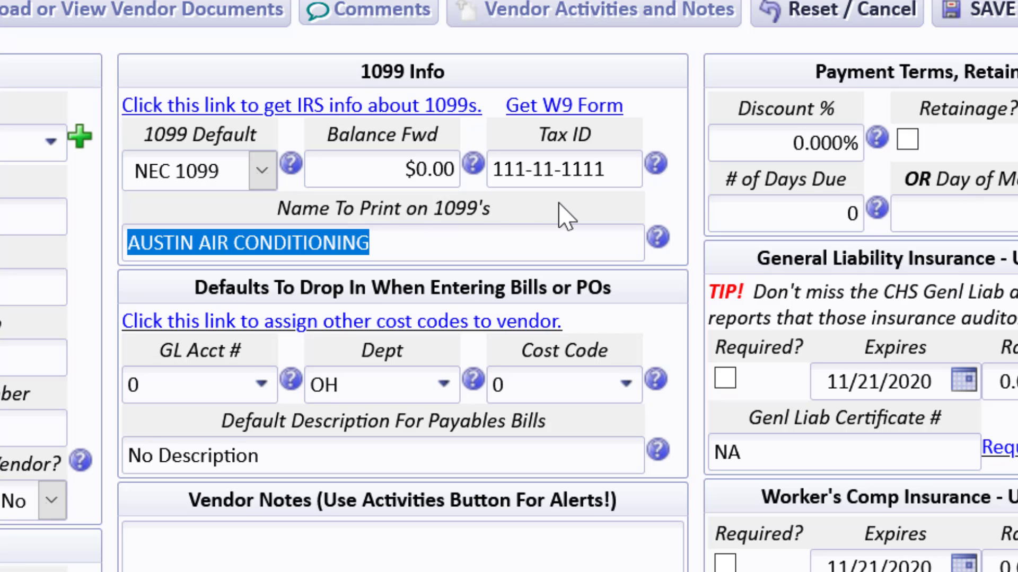
Step: Insert the sole proprietor's full name followed by "dba" before AUSTIN AIR CONDITIONING in the name printed on 1099s
click(134, 244)
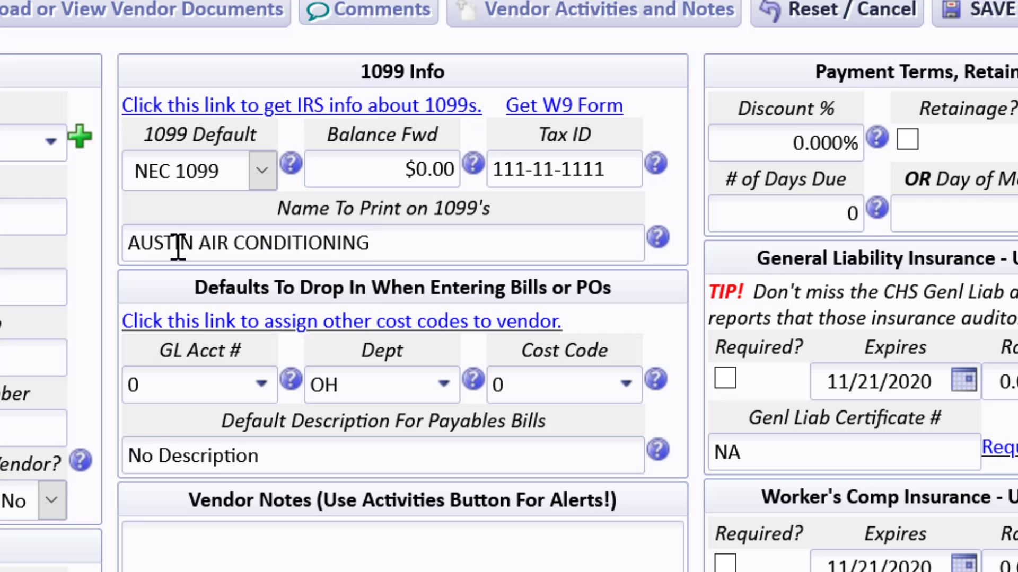
text(Bob Jones)
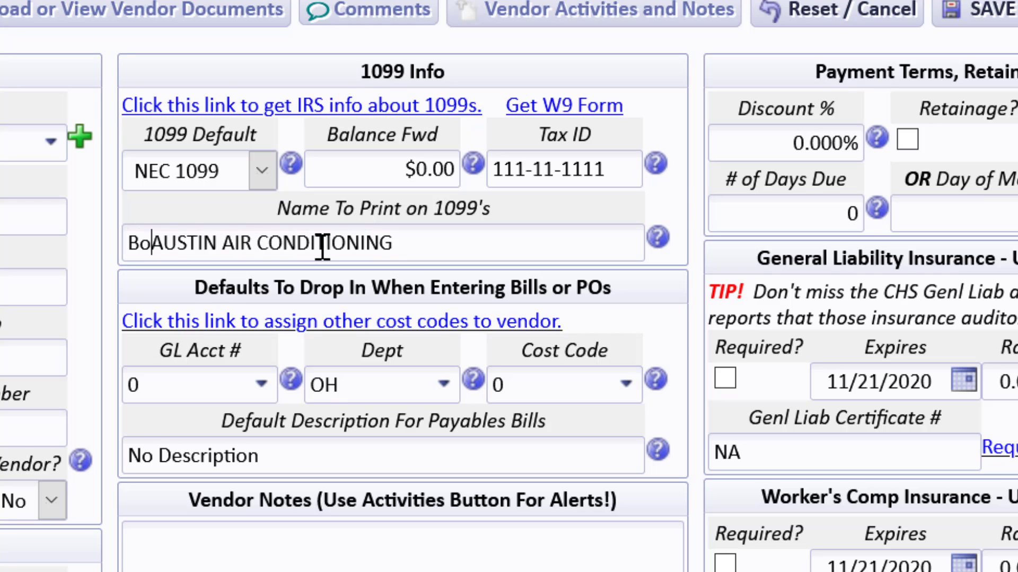
text( dba)
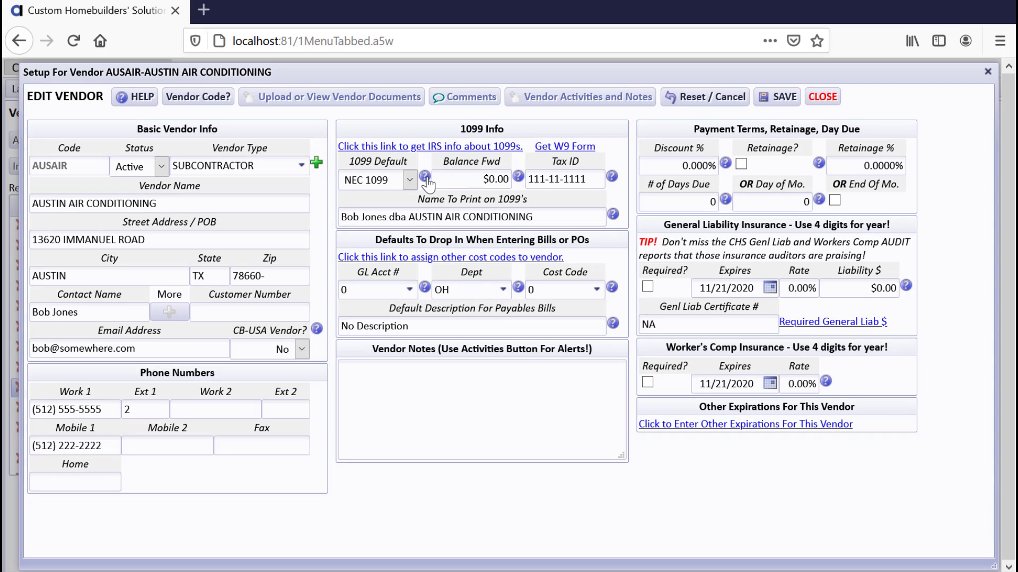
Step: Read the help for the 1099 default status, the vendor tax ID number and the 1099 name, closing each one
click(423, 177)
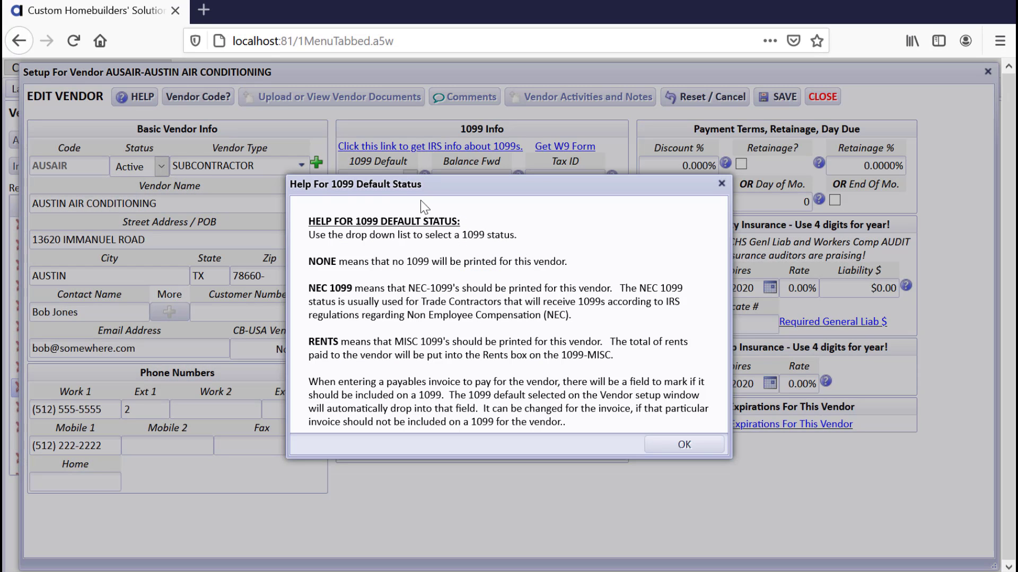
click(684, 444)
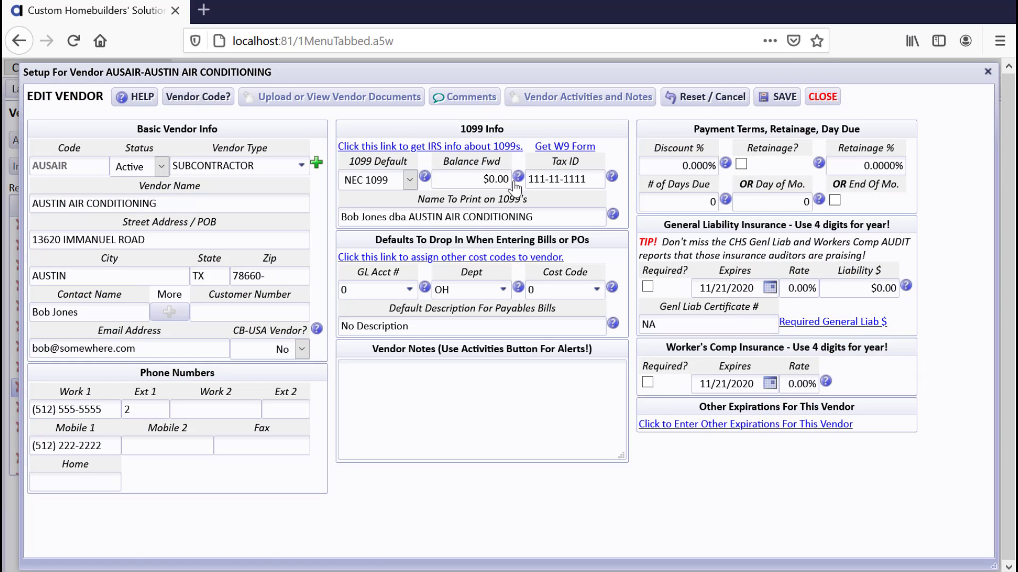
click(611, 177)
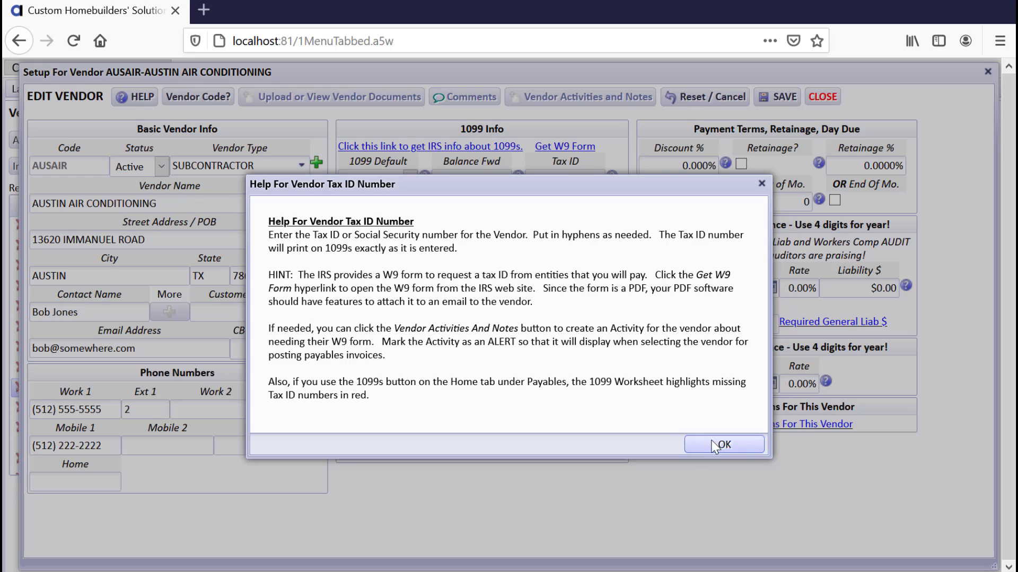
click(689, 444)
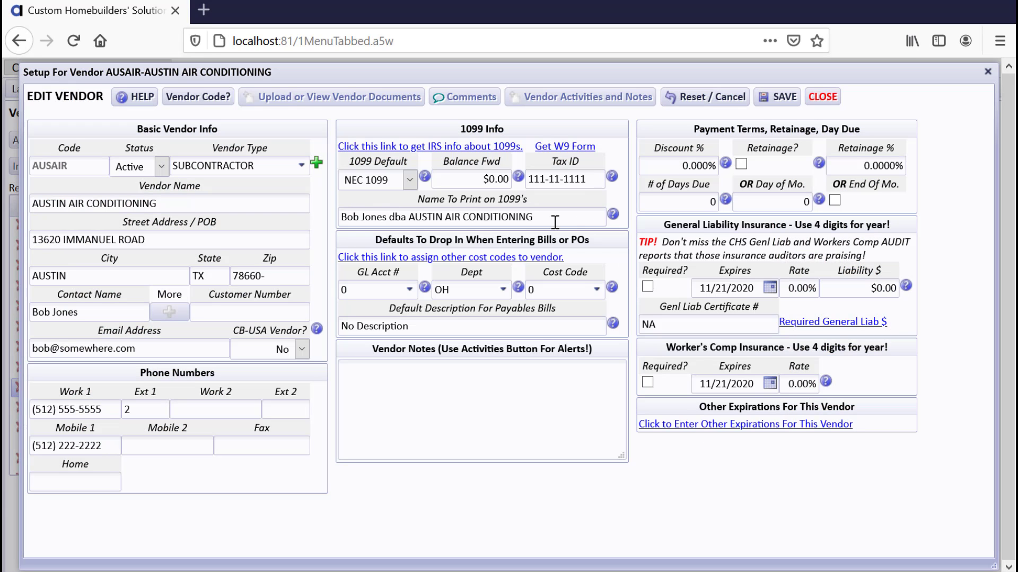
click(612, 215)
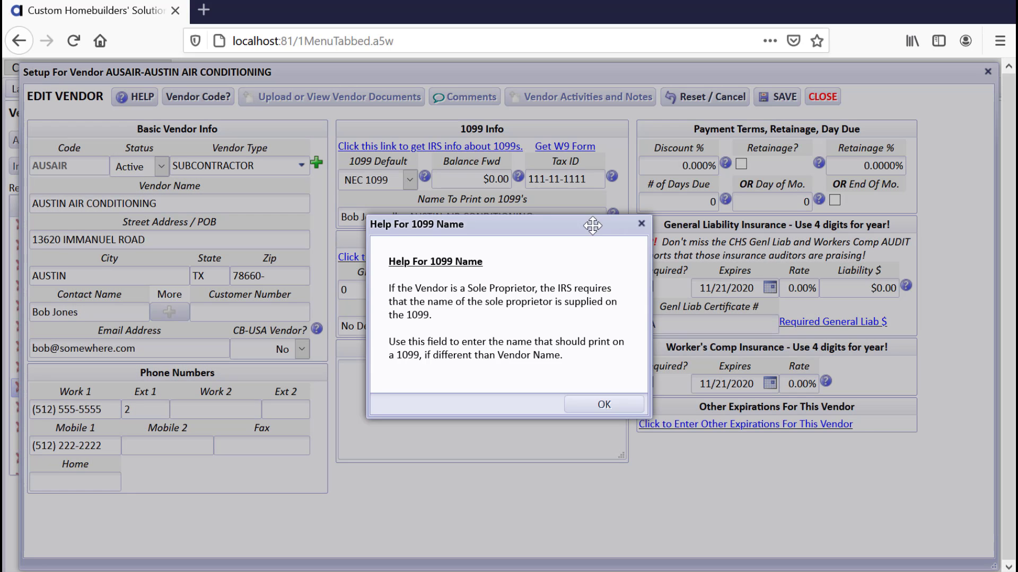
click(604, 404)
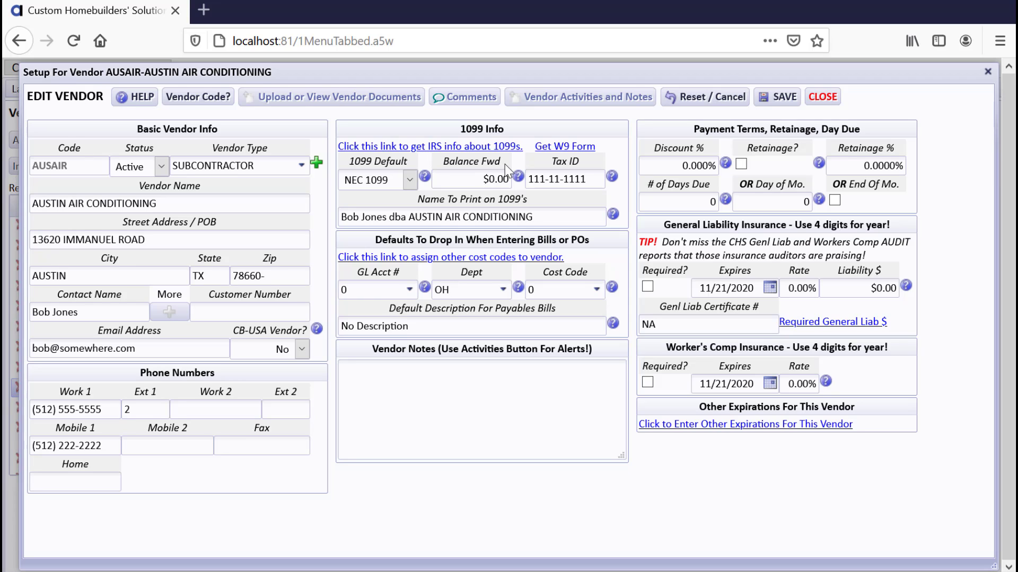
Step: Save the vendor's 1099 information, close the vendor setup and go back to the main menu
click(781, 98)
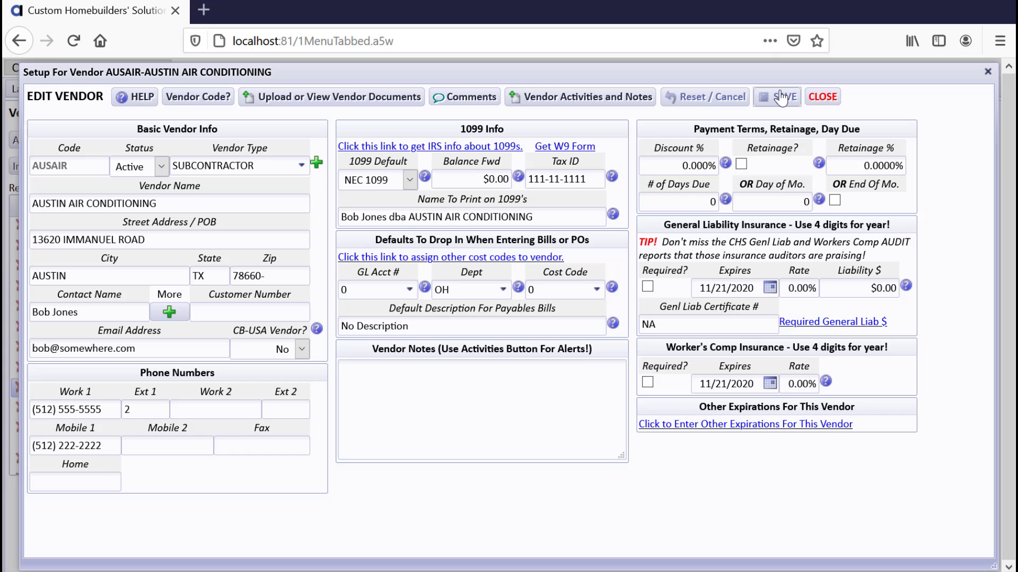
click(822, 96)
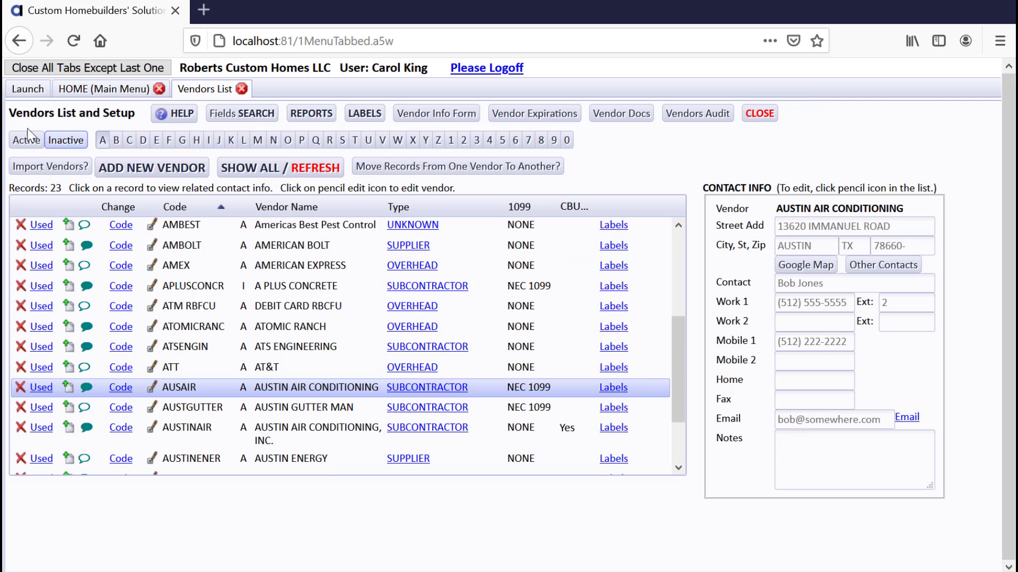
click(83, 91)
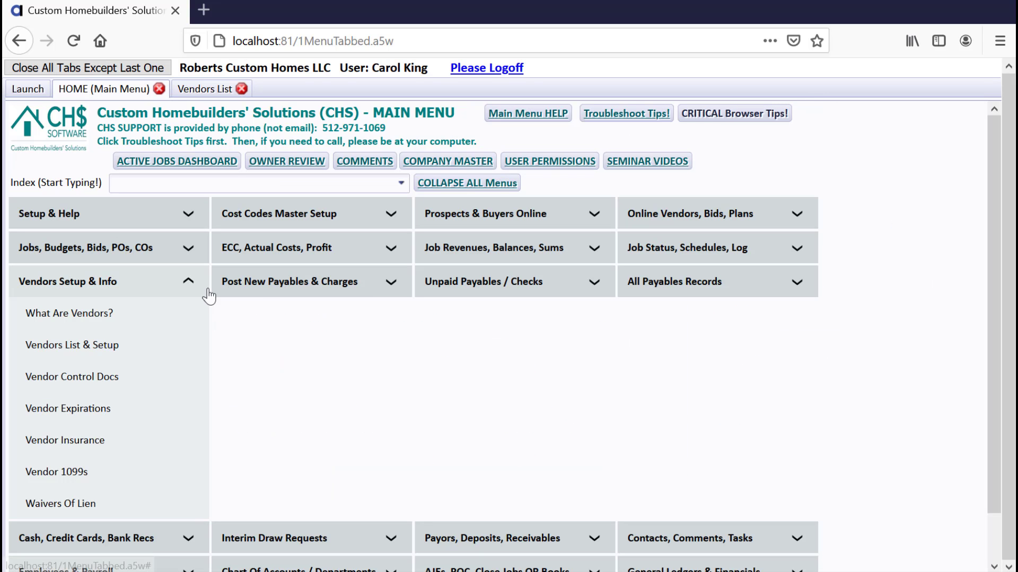
Step: Start a new job-related payables bill from scratch for vendor AUSAIR, continuing past the recurring bills notice
click(265, 286)
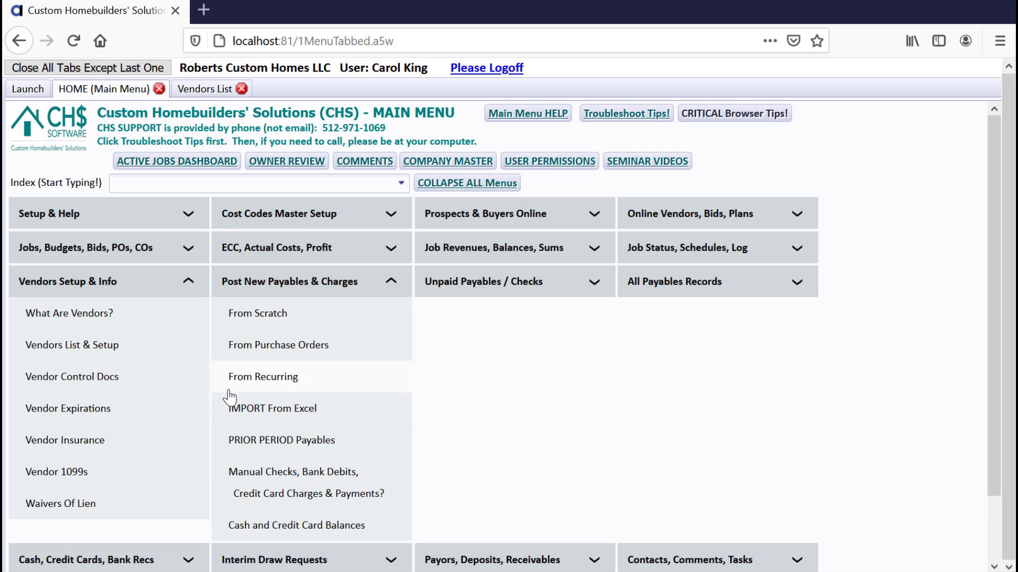
click(263, 313)
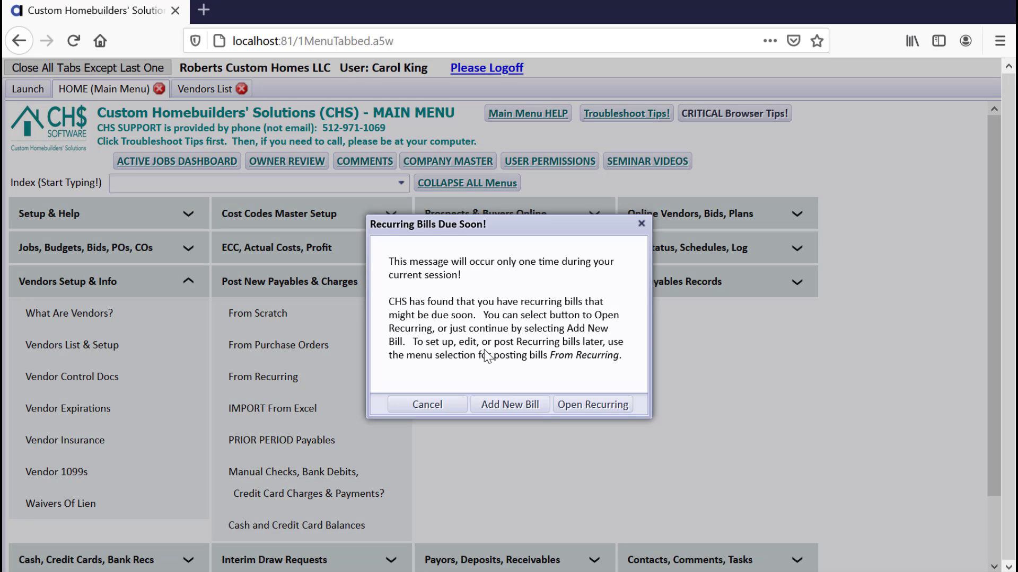
click(505, 403)
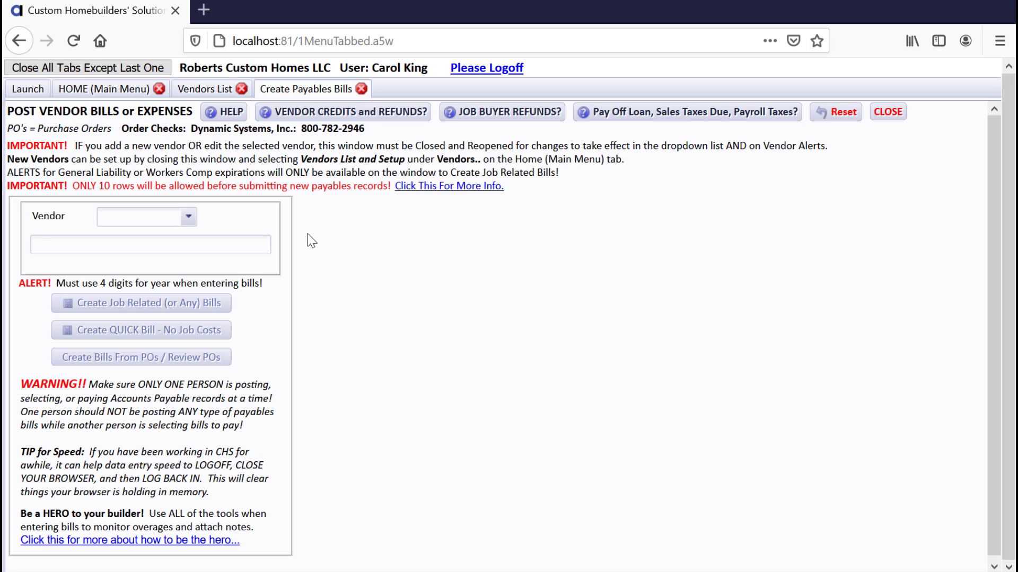
text(aus)
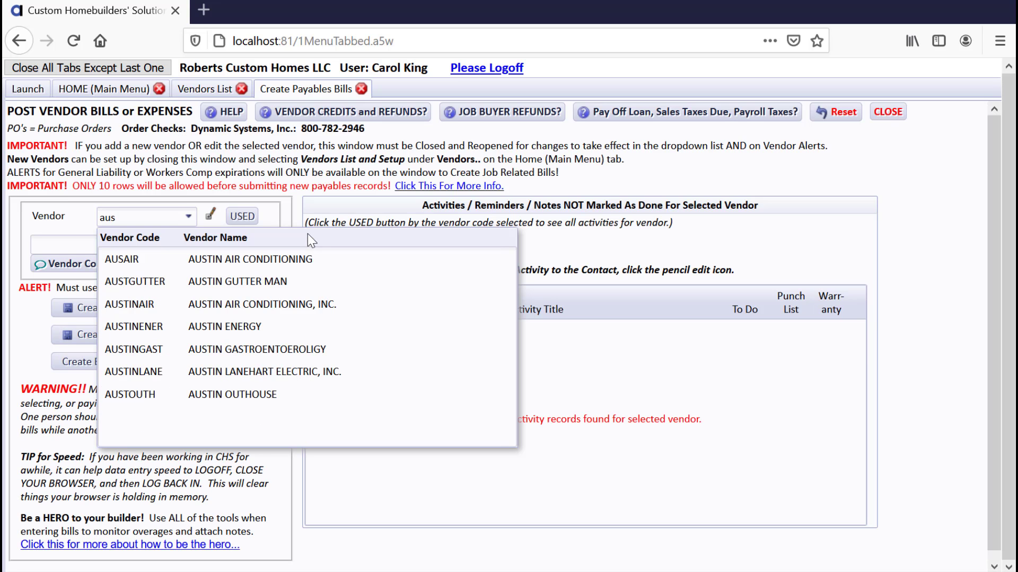
click(312, 259)
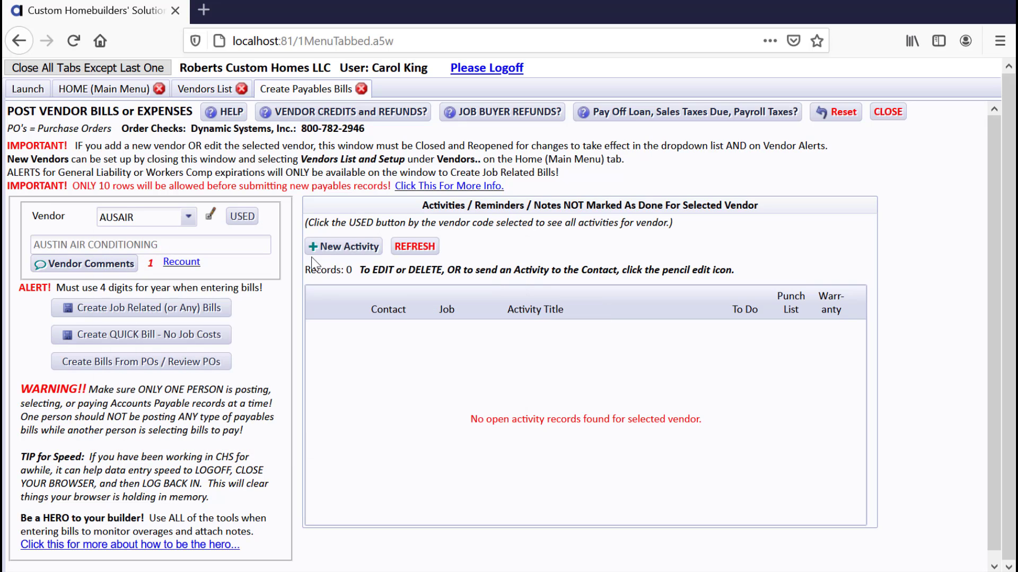
click(202, 312)
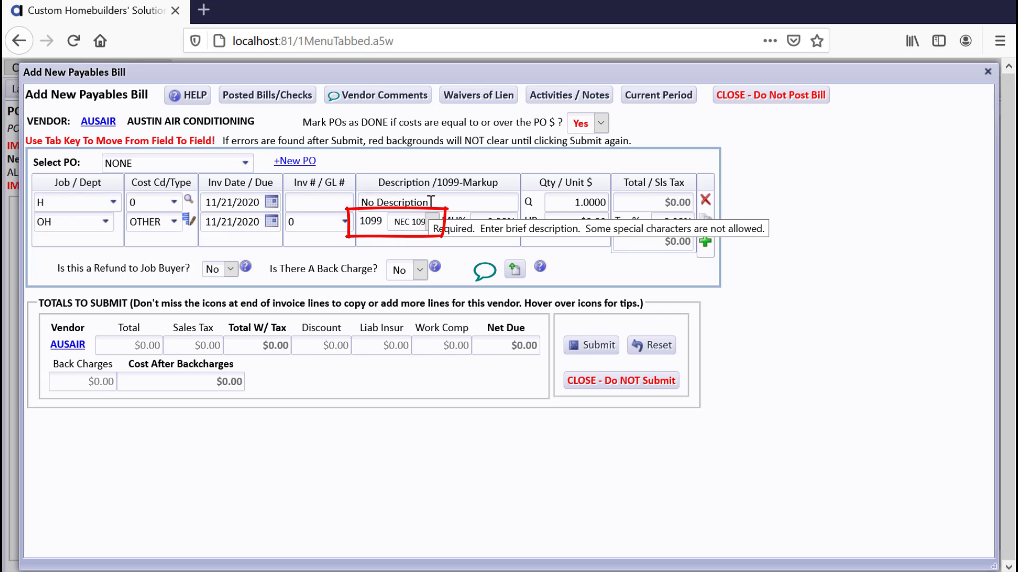
Step: Check the 1099 status choices on the new bill line, then close the bill without submitting it
click(432, 221)
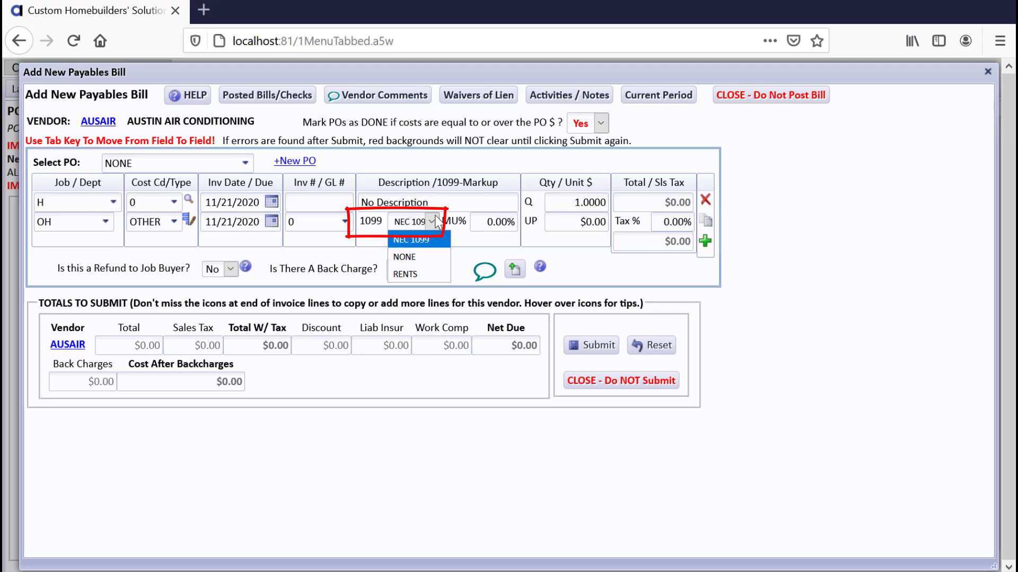
click(434, 202)
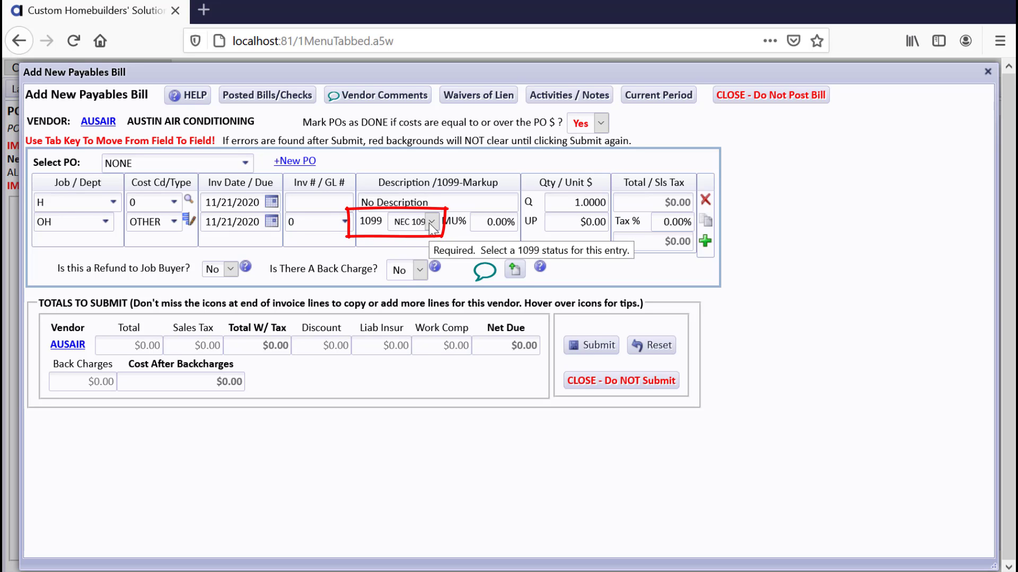
click(627, 380)
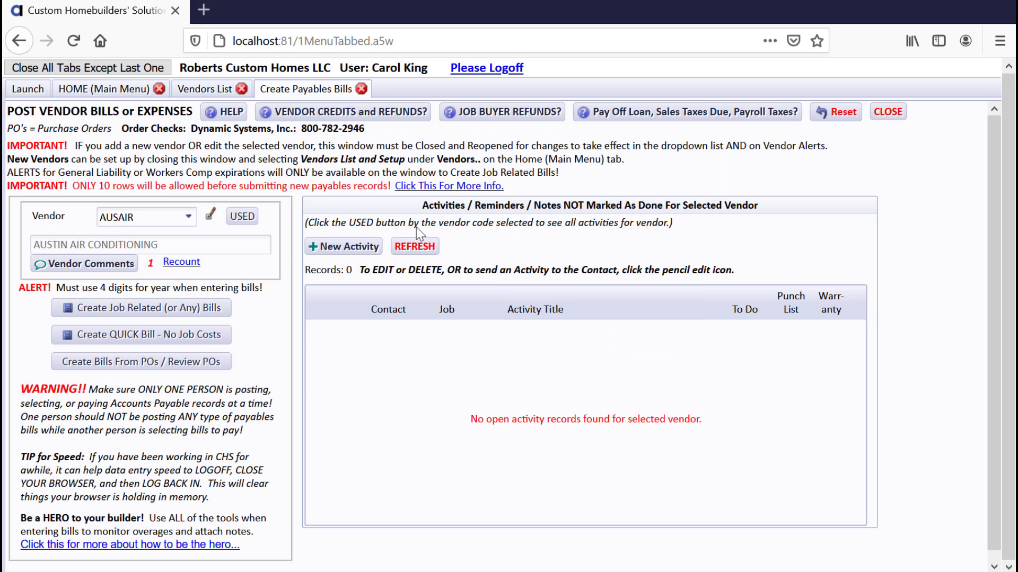